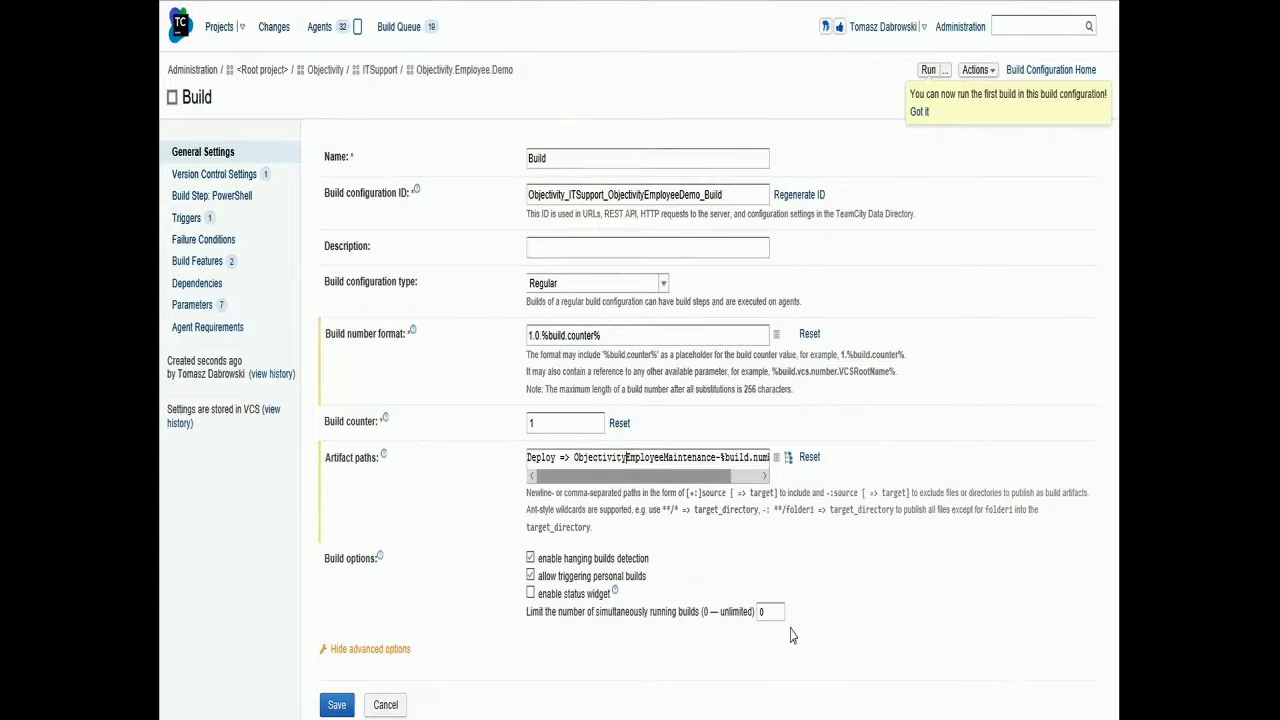
# Change Build's artifact path to Deploy => ObjectivityDemo-%build.number%.zip, save, and open Deploy to OBJPLWMGMT0 settings
pyautogui.hotkey('shift', 'Right')
pyautogui.hotkey('shift', 'Right')
pyautogui.hotkey('shift', 'Right')
pyautogui.hotkey('shift', 'Right')
pyautogui.hotkey('shift', 'Right')
pyautogui.hotkey('shift', 'Right')
pyautogui.hotkey('shift', 'Right')
pyautogui.hotkey('shift', 'Right')
pyautogui.hotkey('shift', 'Right')
pyautogui.hotkey('shift', 'Right')
pyautogui.hotkey('shift', 'Right')
pyautogui.hotkey('shift', 'Right')
pyautogui.hotkey('shift', 'Right')
pyautogui.hotkey('shift', 'Right')
pyautogui.hotkey('shift', 'Right')
pyautogui.hotkey('shift', 'Right')
pyautogui.hotkey('shift', 'Right')
pyautogui.hotkey('shift', 'Right')
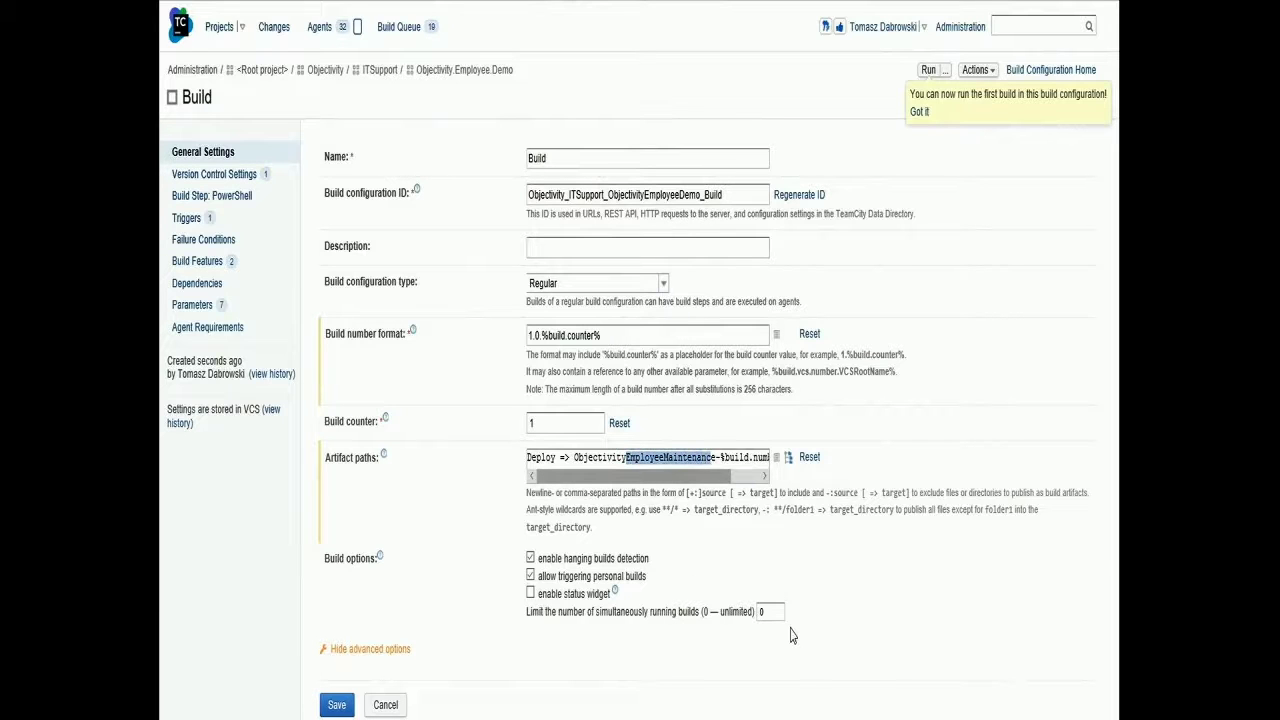
pyautogui.press('BackSpace')
pyautogui.write('Demo')
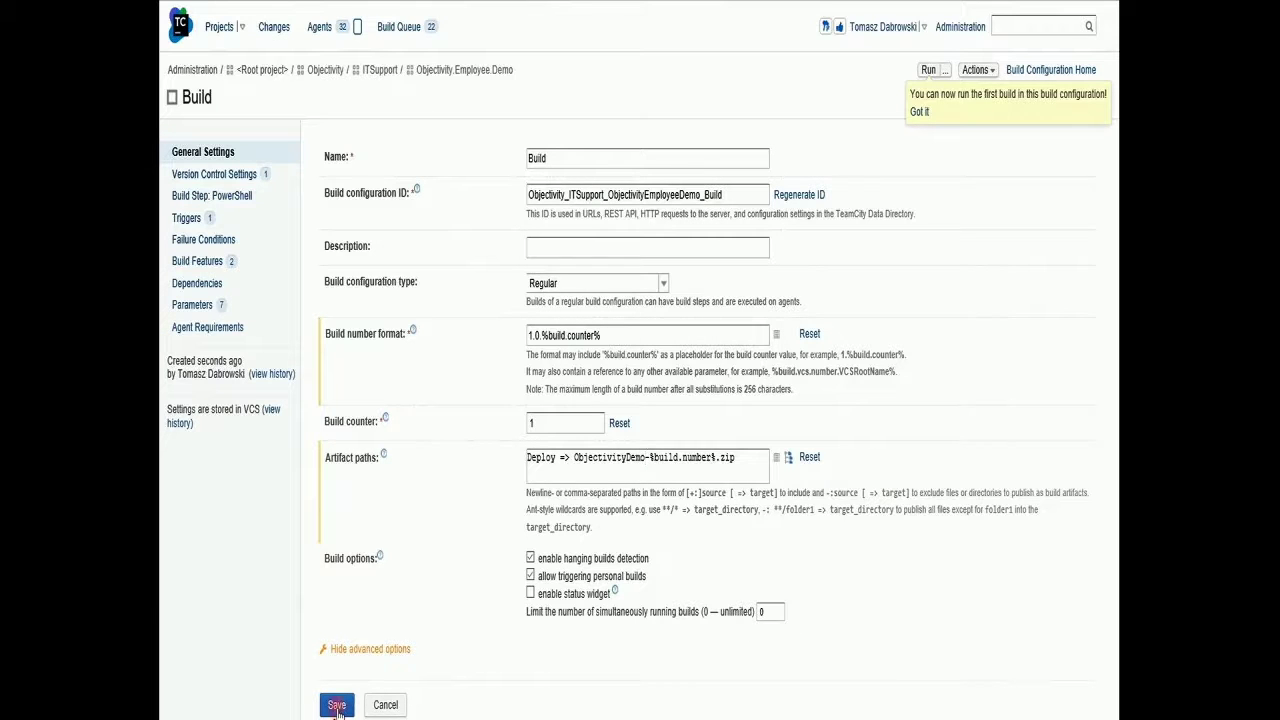
pyautogui.click(337, 706)
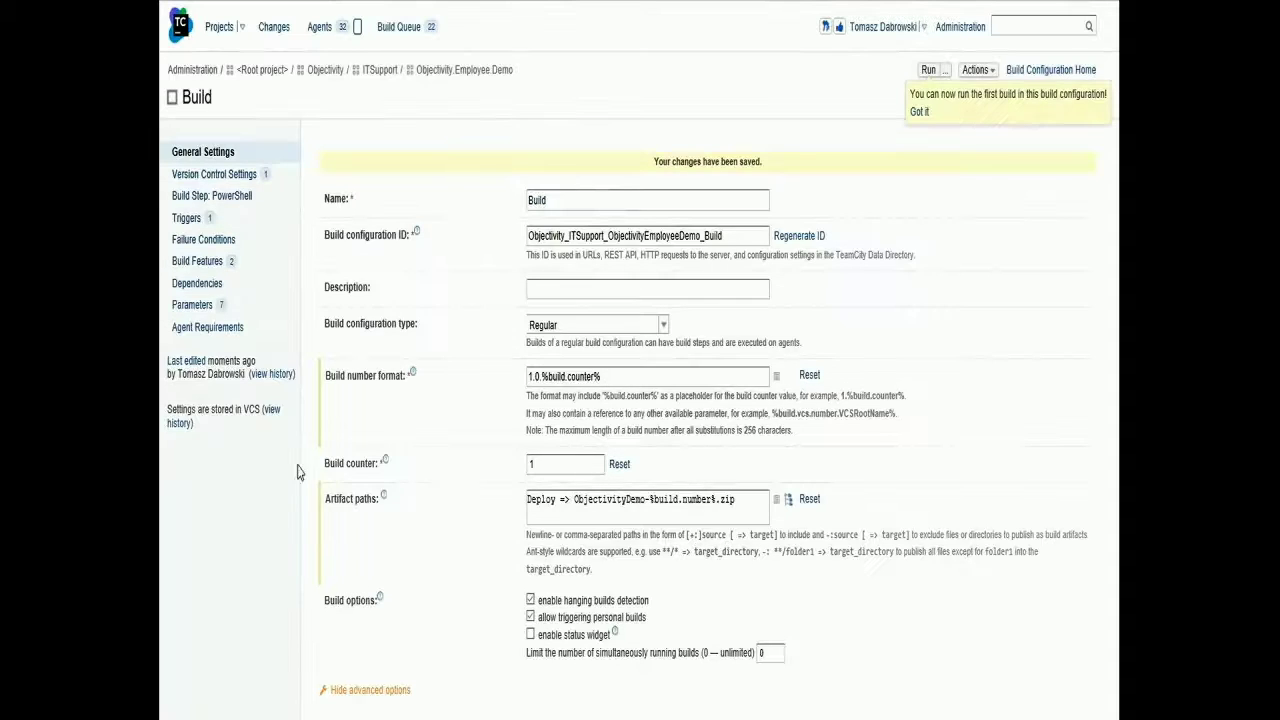
pyautogui.click(452, 70)
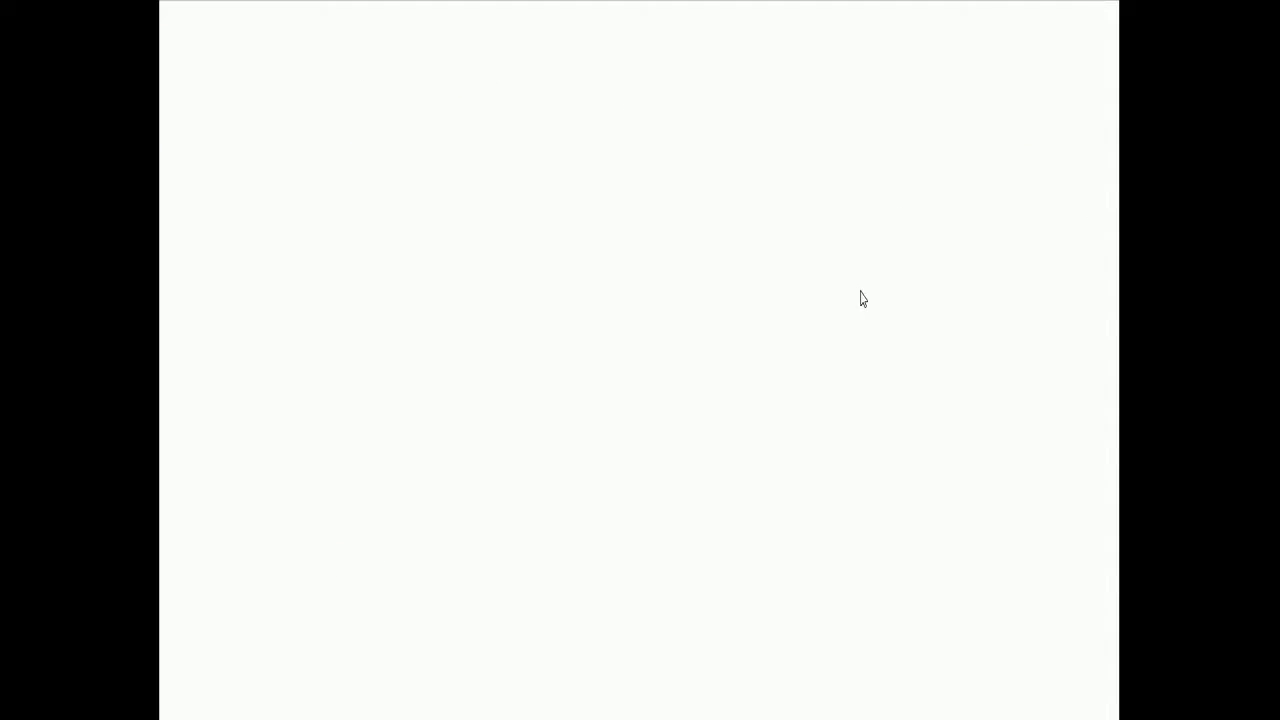
pyautogui.click(1029, 497)
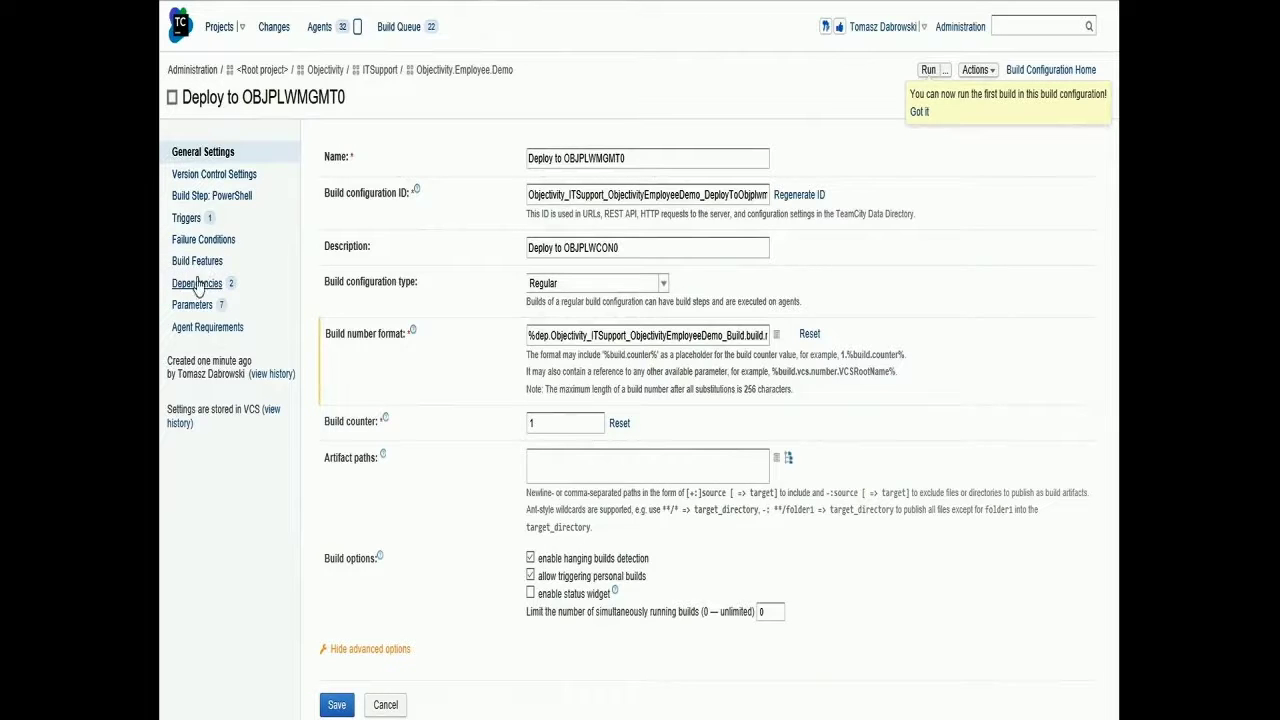
# Change Deploy to OBJPLWMGMT0's artifact dependency rule to ObjectivityDemo*.zip!** => . and save it
pyautogui.click(193, 284)
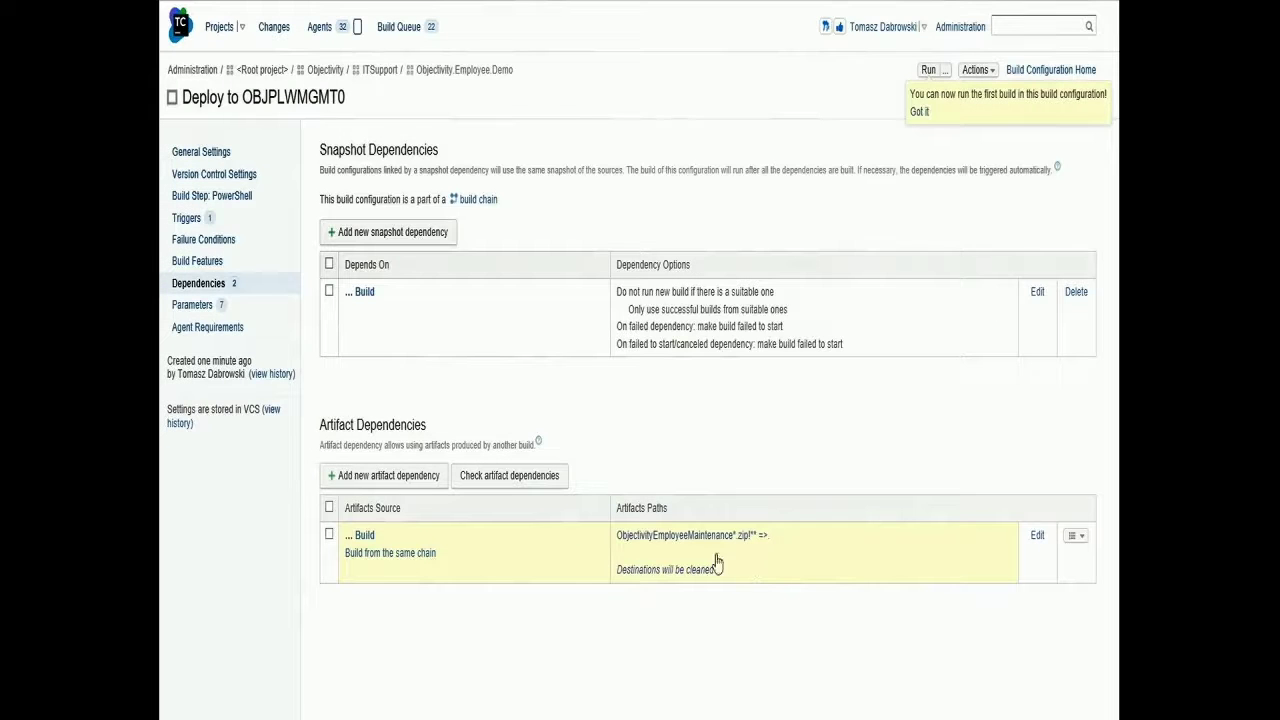
pyautogui.click(1038, 538)
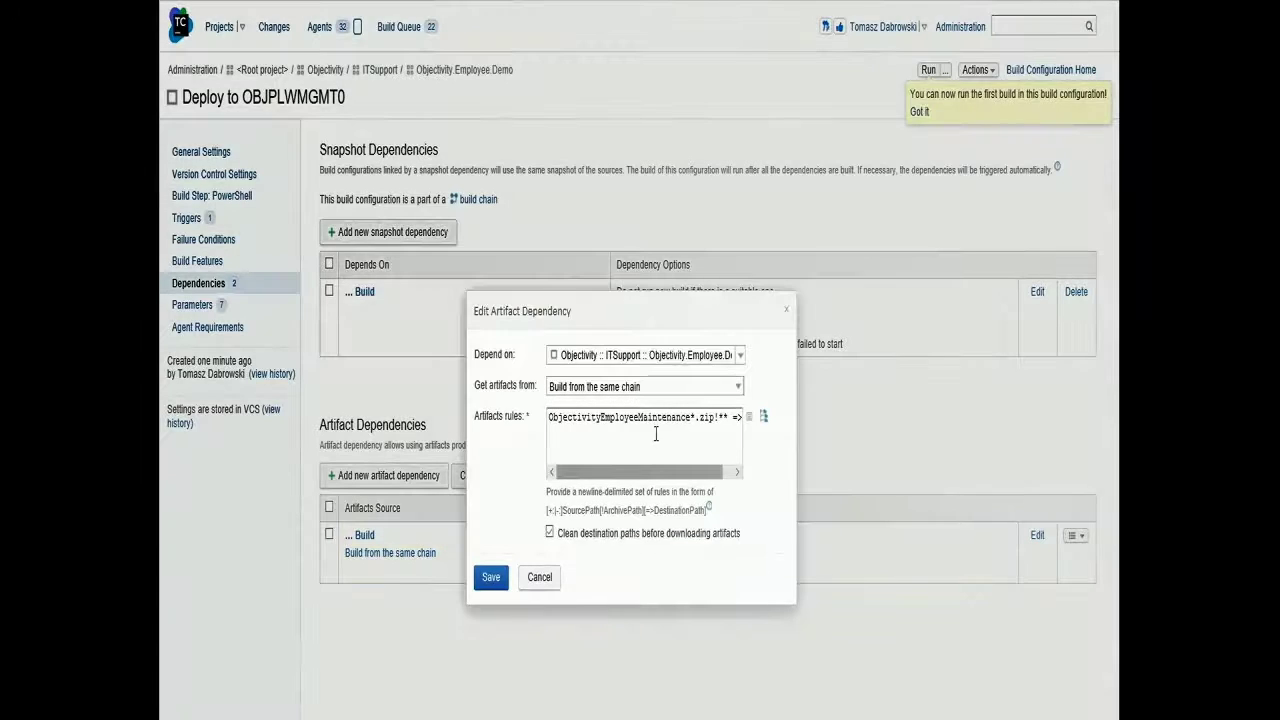
pyautogui.moveTo(601, 420); pyautogui.dragTo(693, 424)
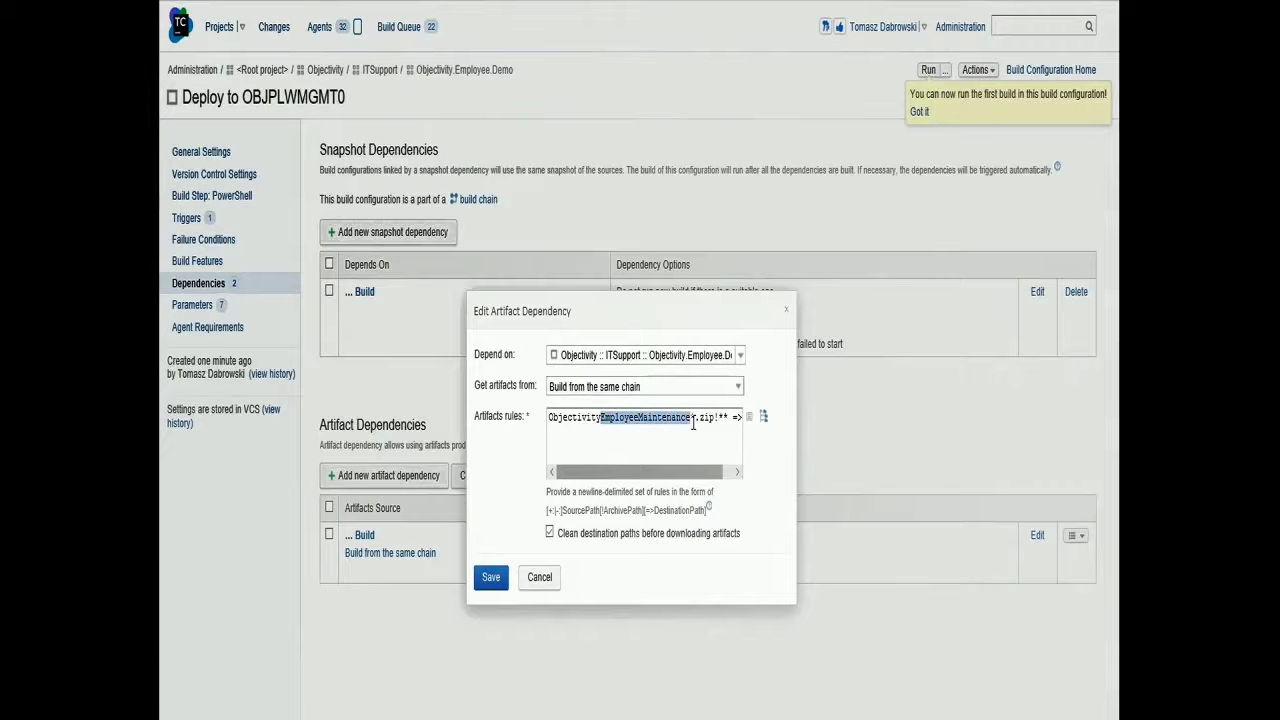
pyautogui.write('Demo')
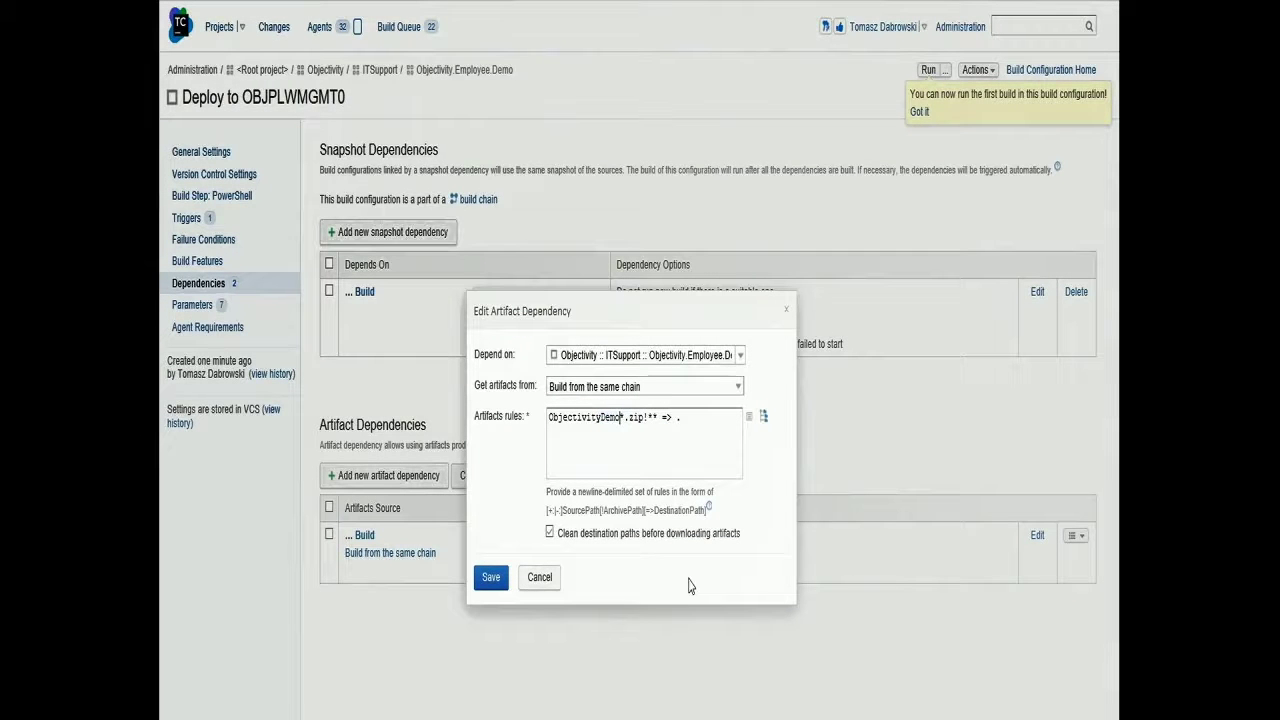
pyautogui.click(491, 577)
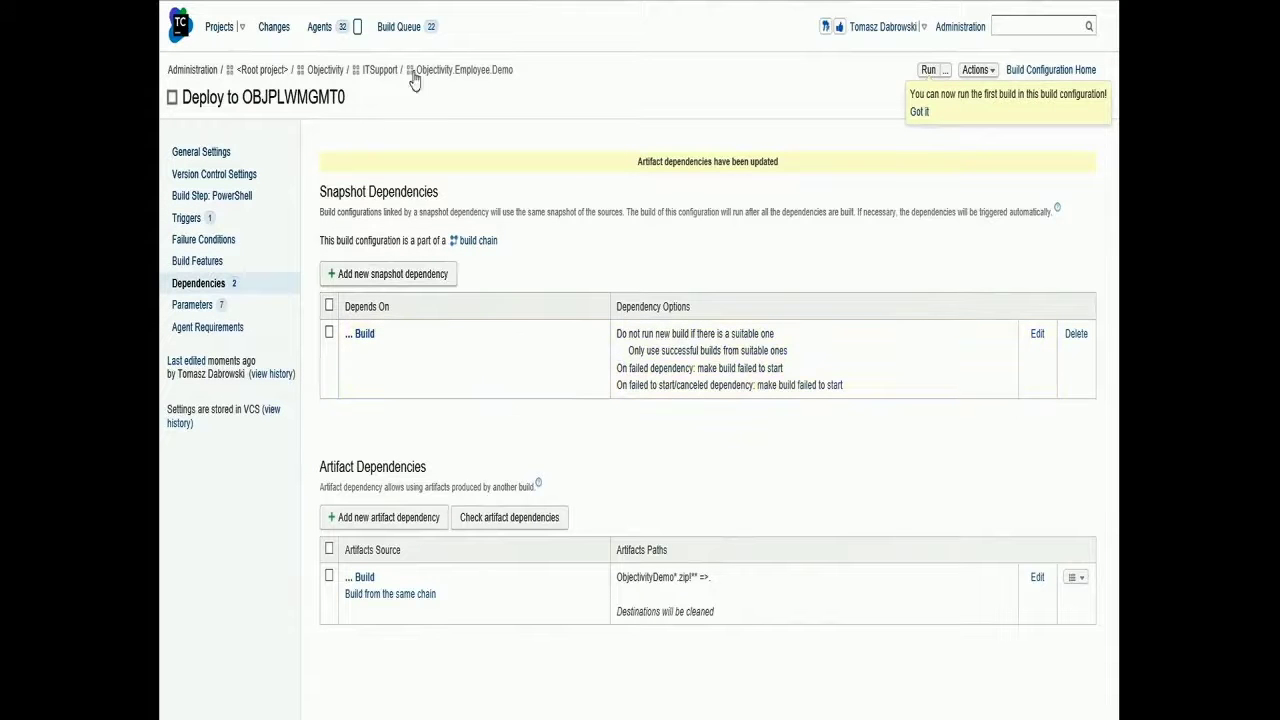
pyautogui.click(448, 70)
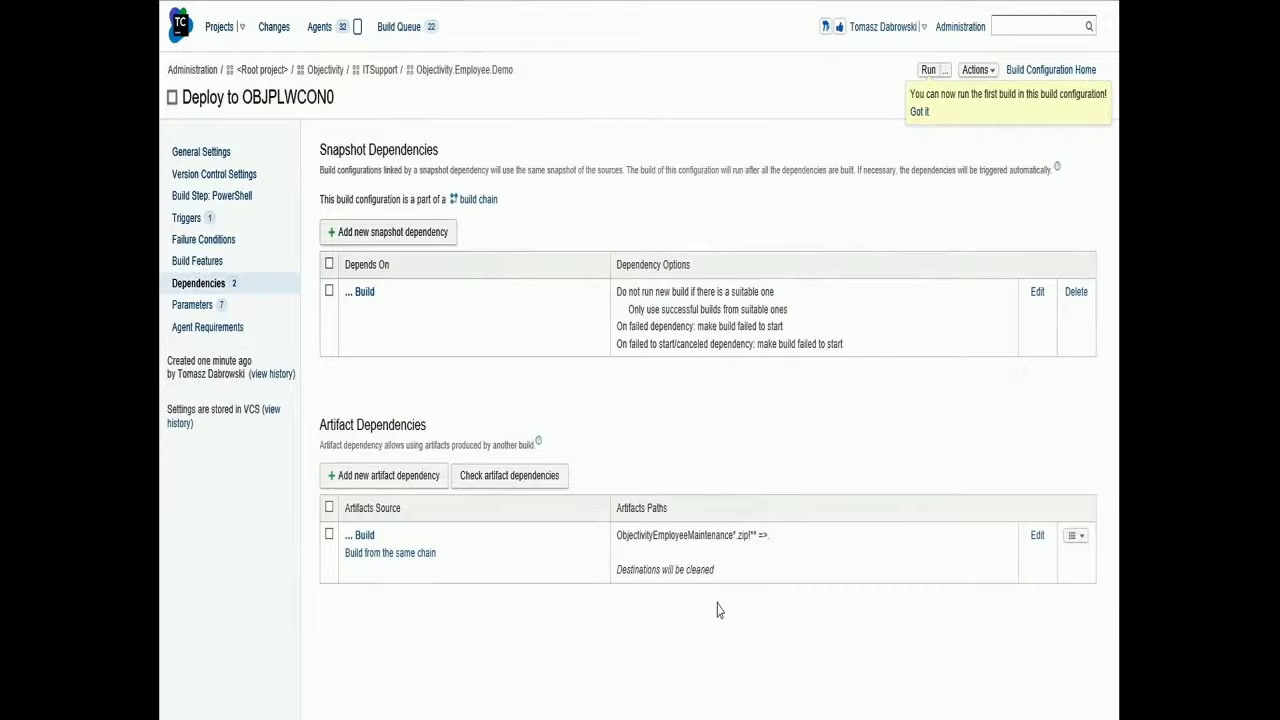
# Set Deploy to OBJPLWCON0's artifact rule to ObjectivityDemo*.zip!** => ., save, and start attaching a VCS root
pyautogui.click(1037, 537)
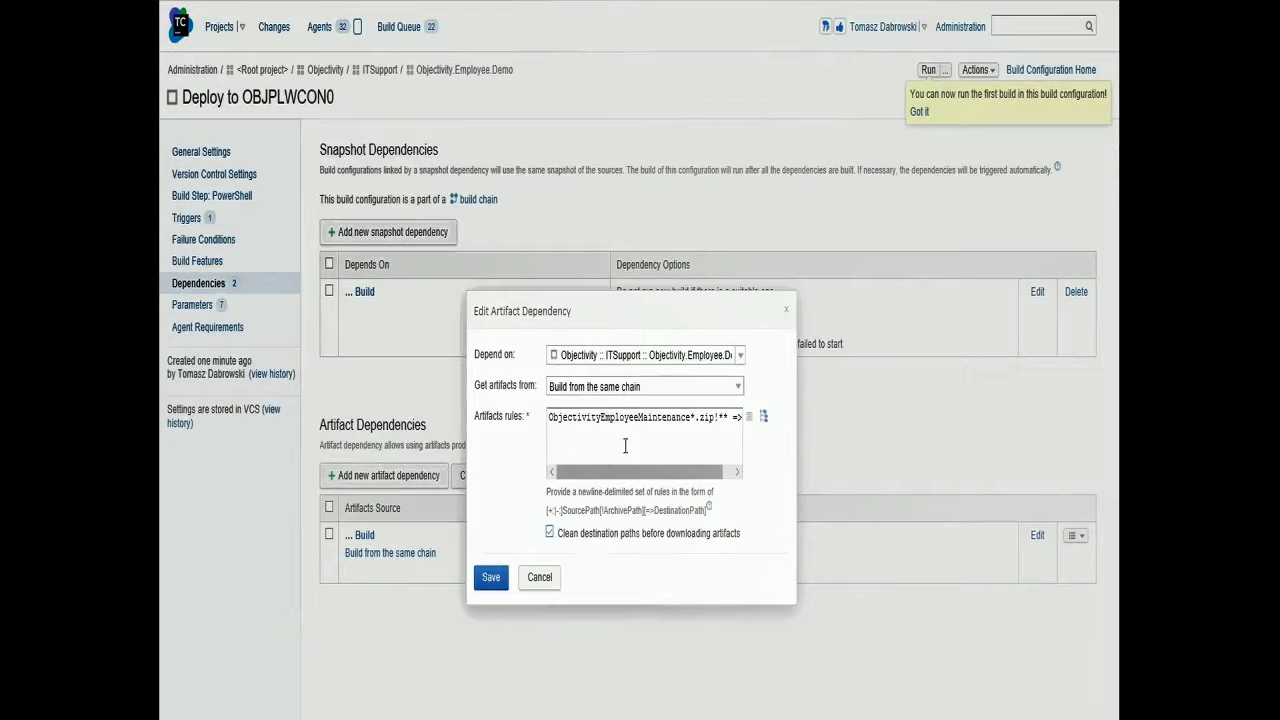
pyautogui.moveTo(601, 419); pyautogui.dragTo(692, 421)
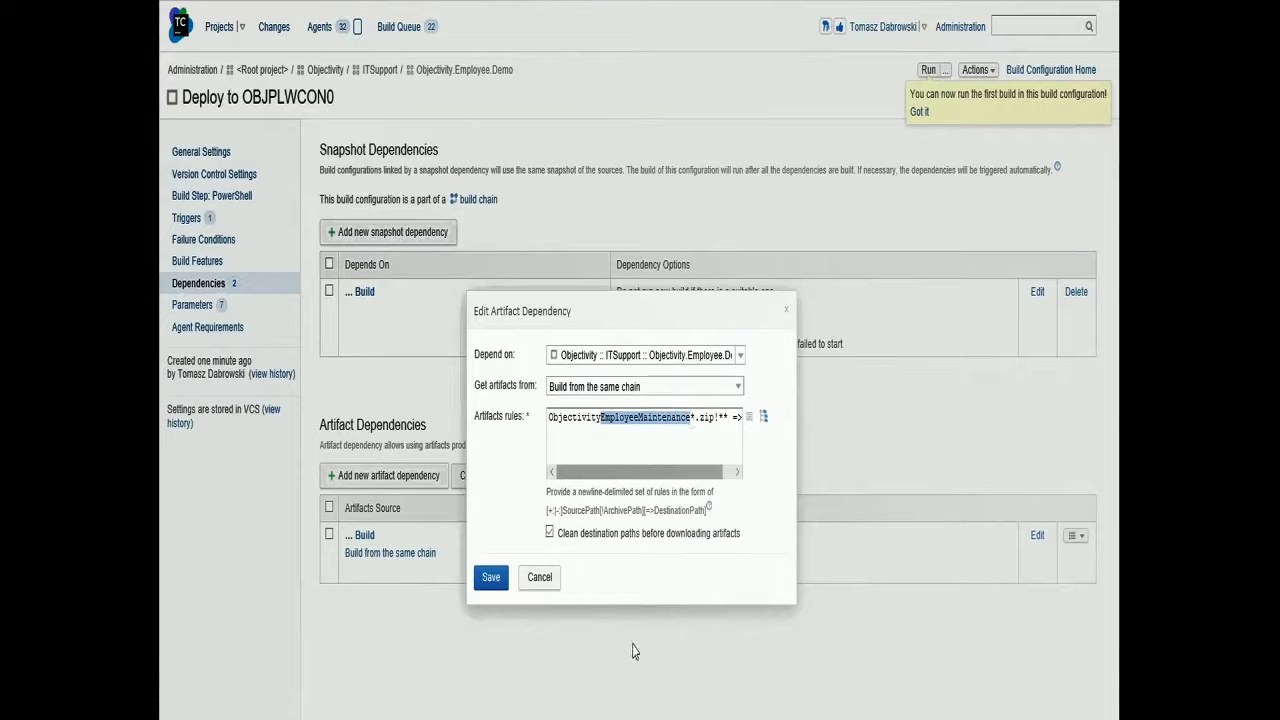
pyautogui.write('Demo')
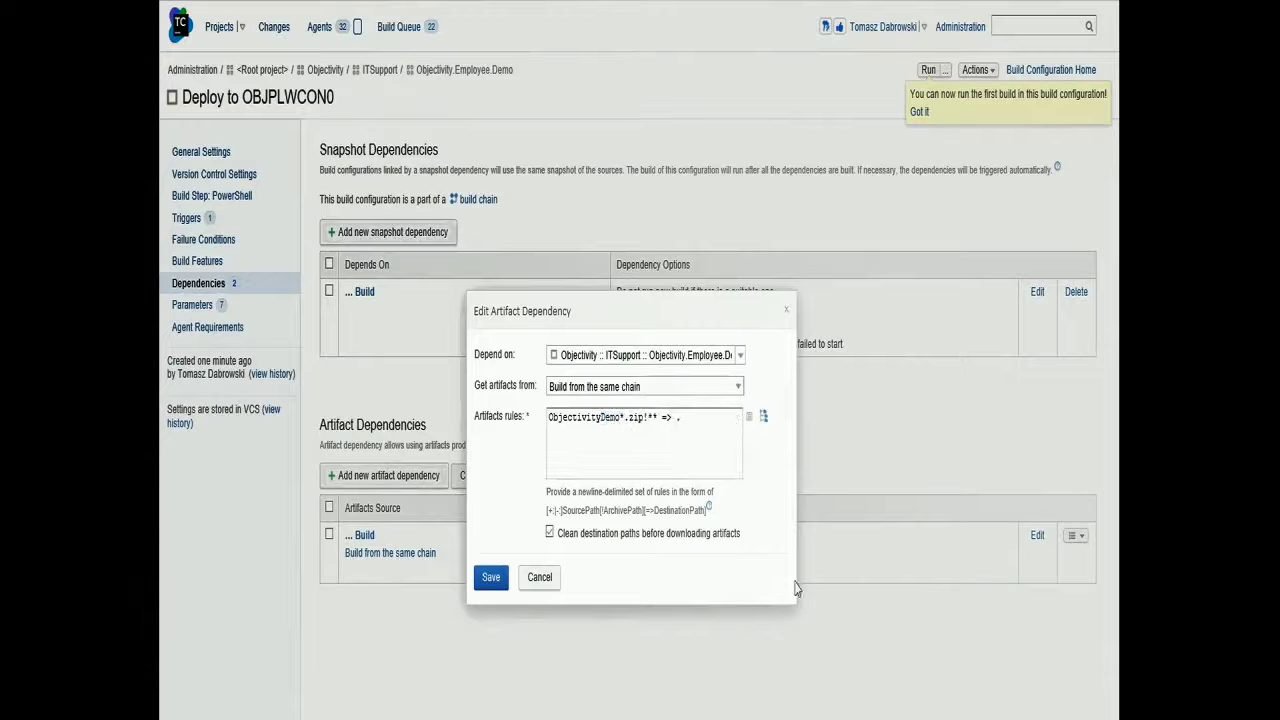
pyautogui.click(490, 577)
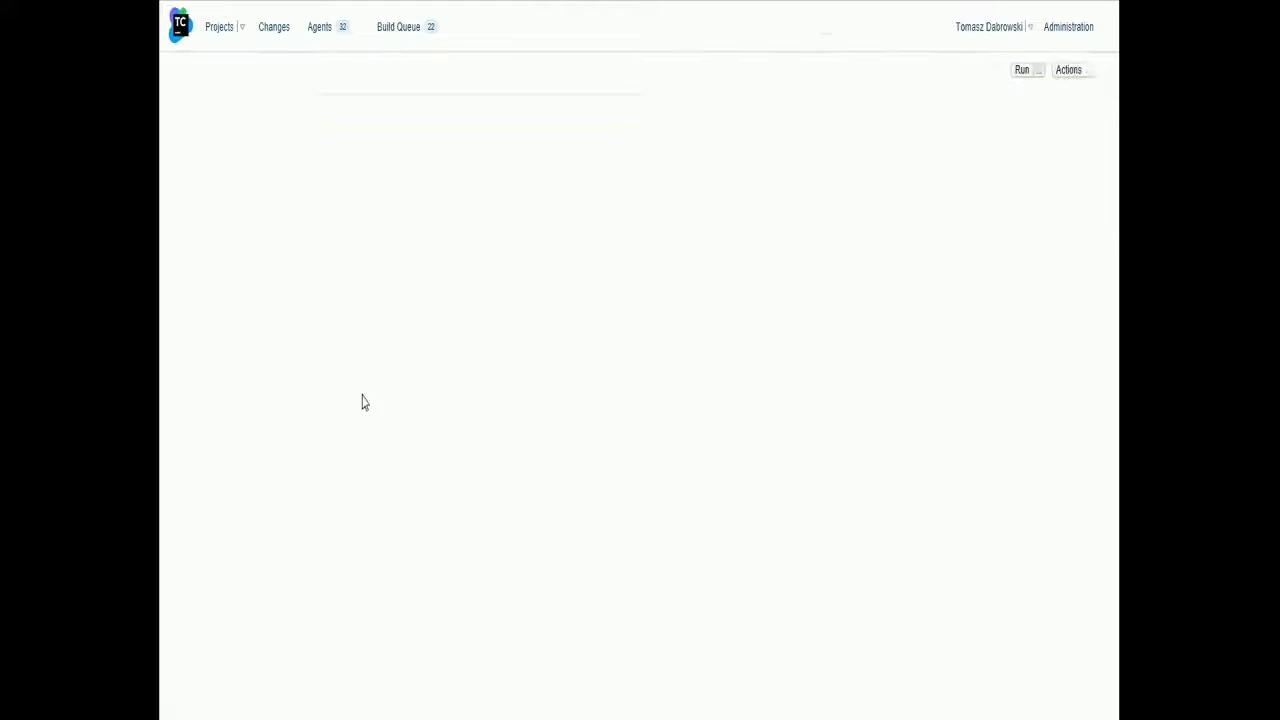
pyautogui.click(217, 173)
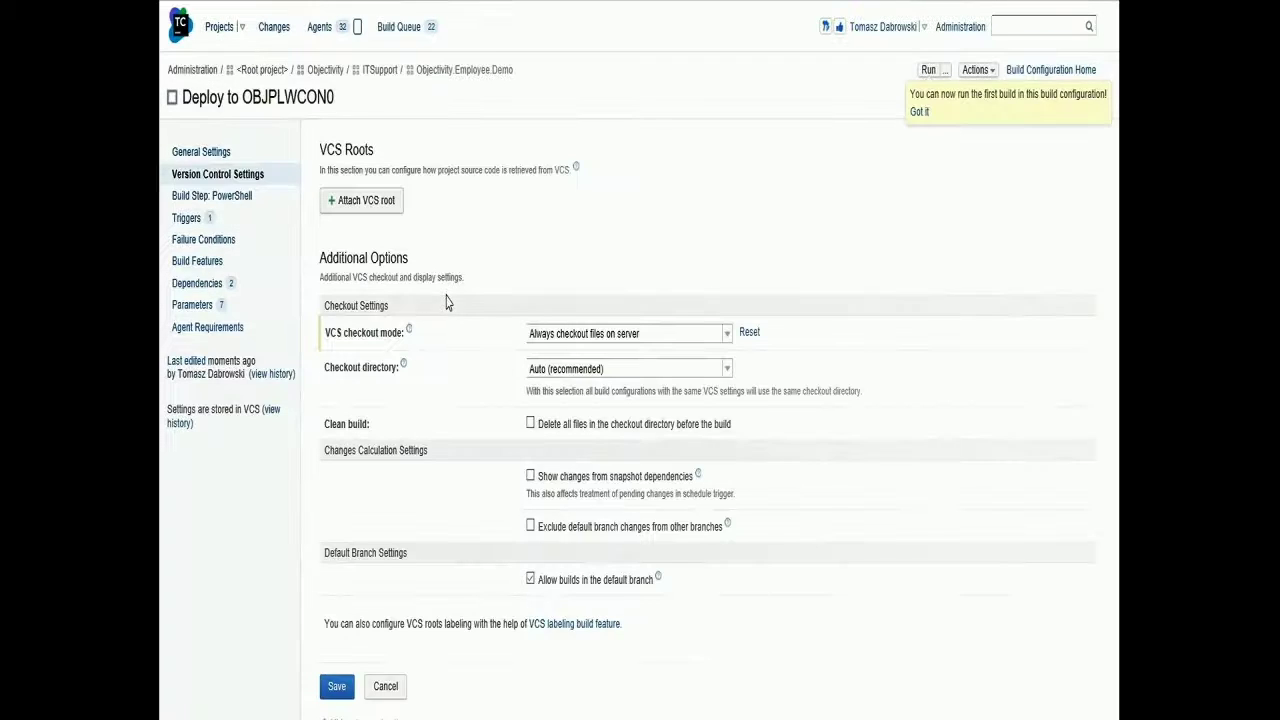
pyautogui.click(366, 201)
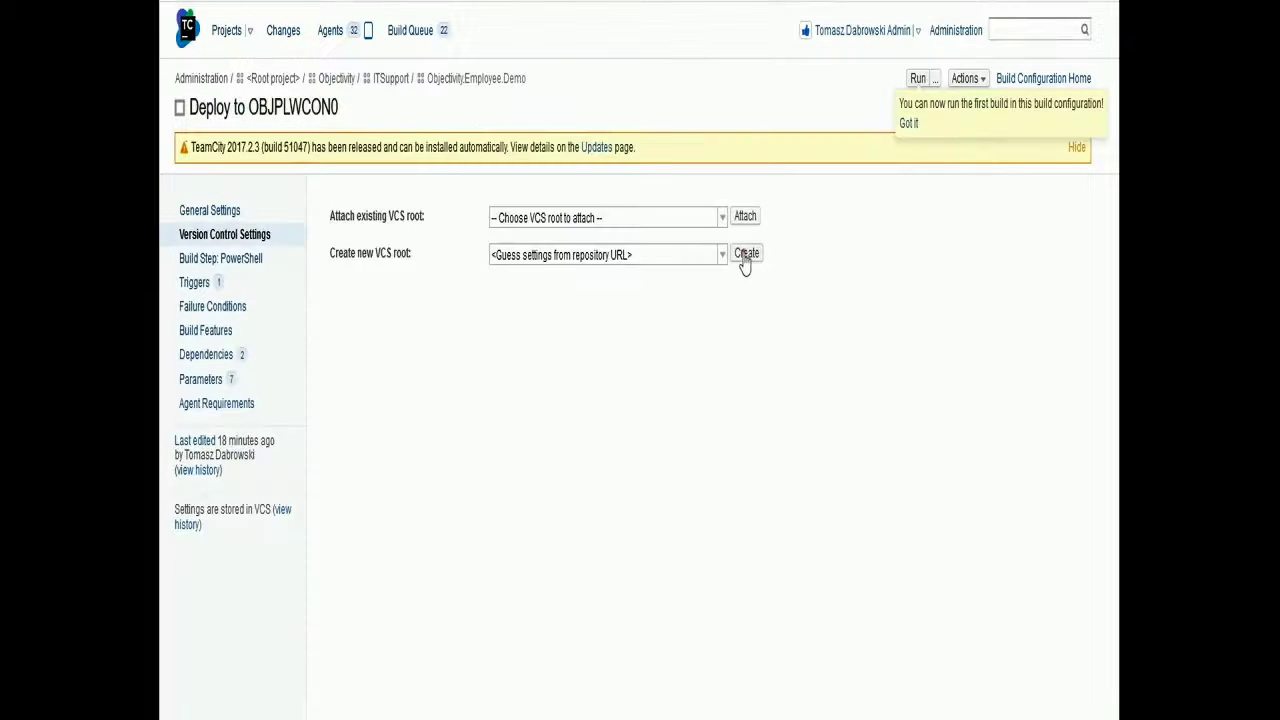
# Create a new Git VCS root named ObjectivityDemo
pyautogui.click(748, 253)
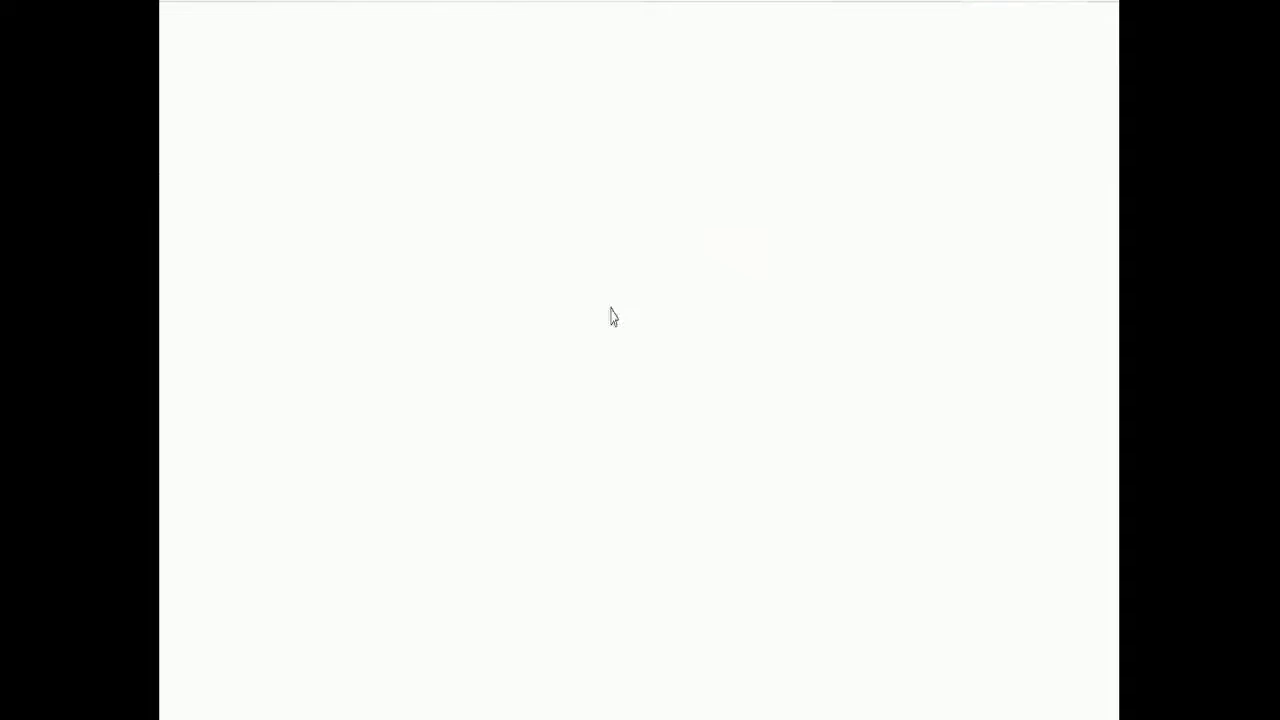
pyautogui.scroll(-1, 475, 298)
pyautogui.click(495, 165)
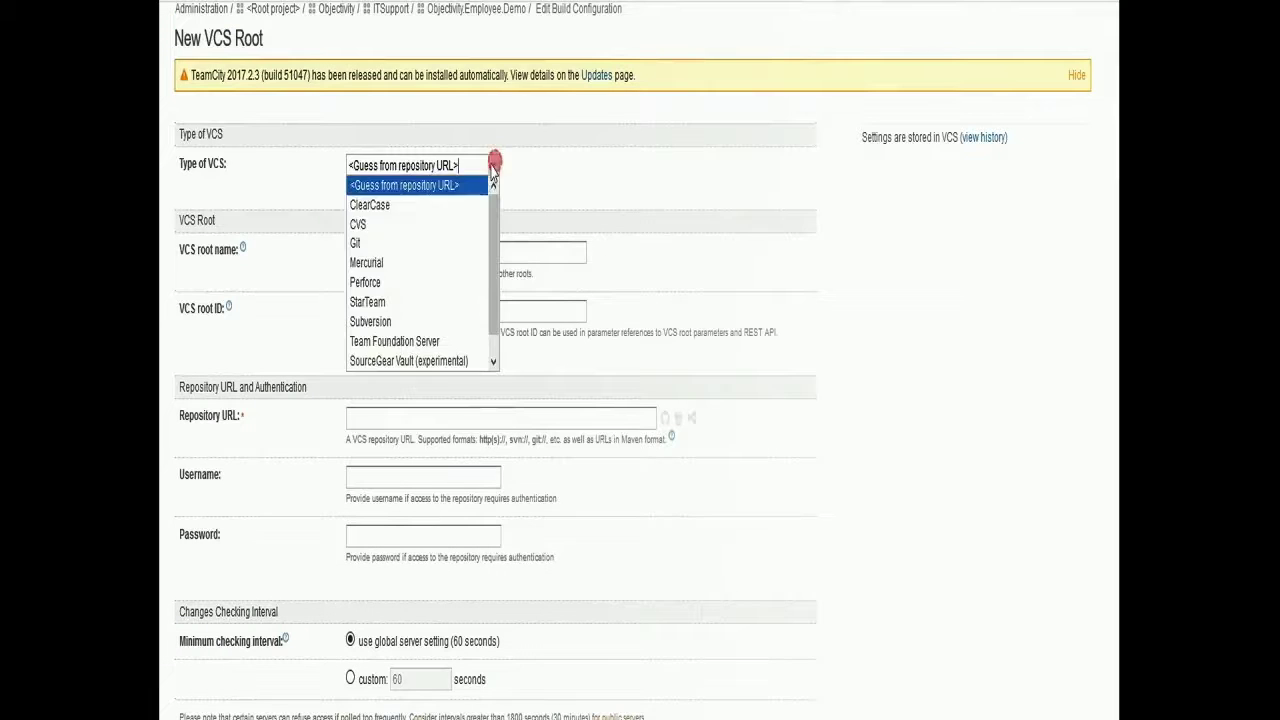
pyautogui.click(376, 244)
pyautogui.click(382, 251)
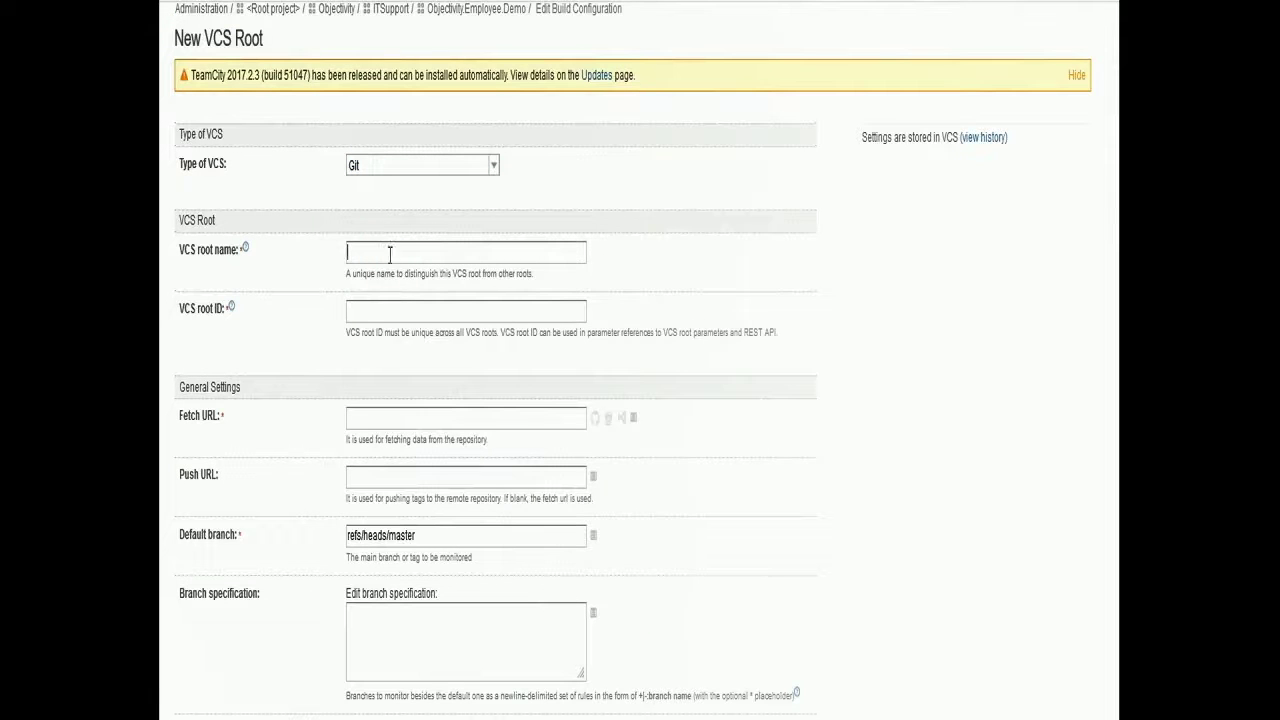
pyautogui.write('Objectivity_ITSupport_ObjectivityDemo')
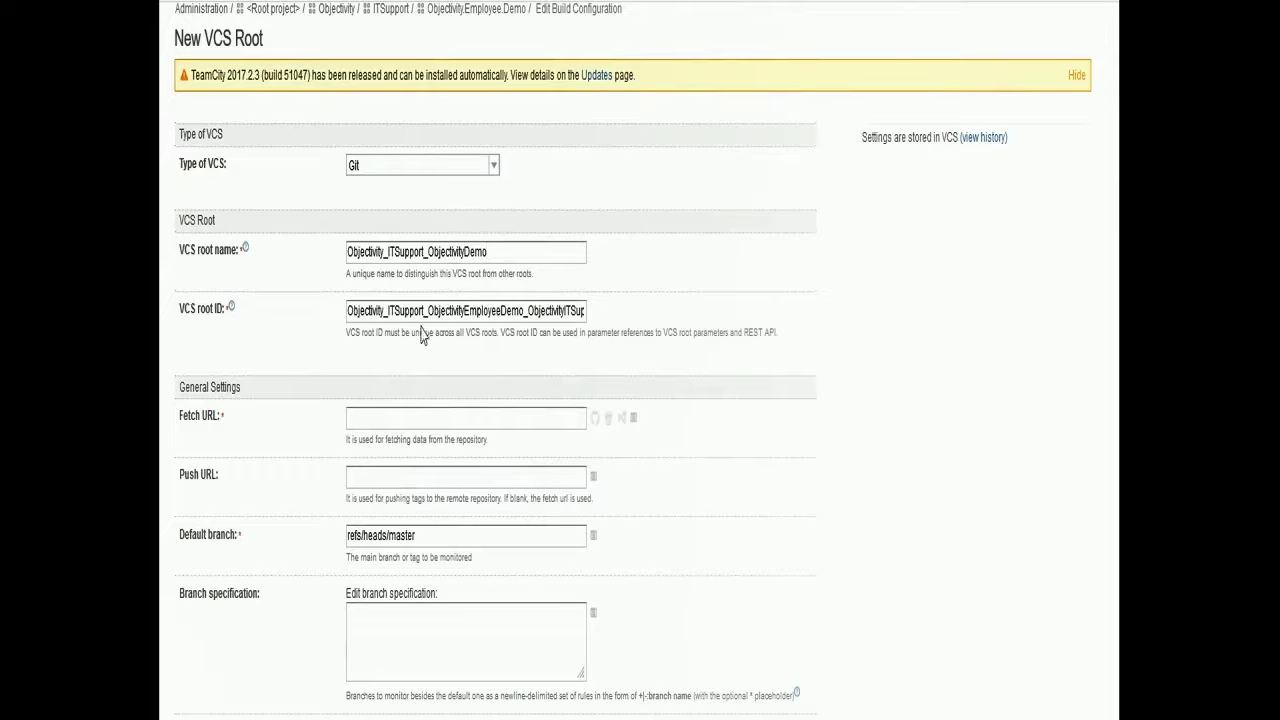
pyautogui.moveTo(425, 252); pyautogui.dragTo(347, 252)
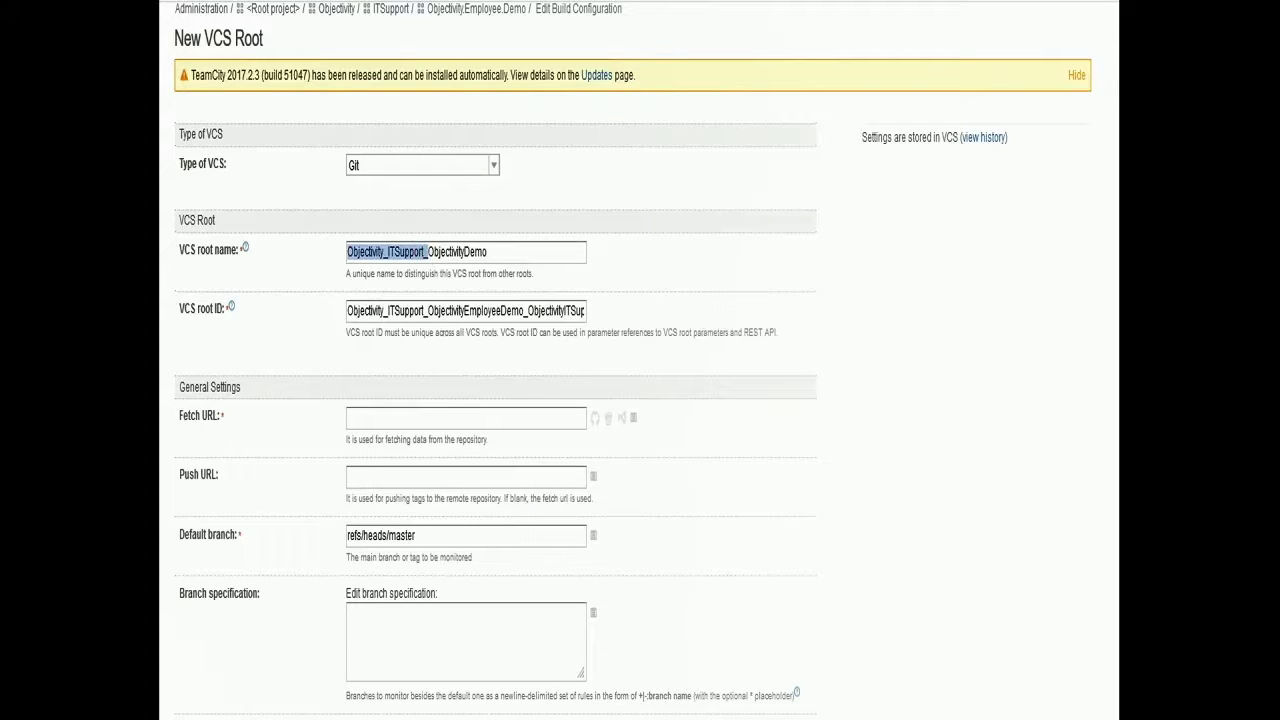
pyautogui.press('BackSpace')
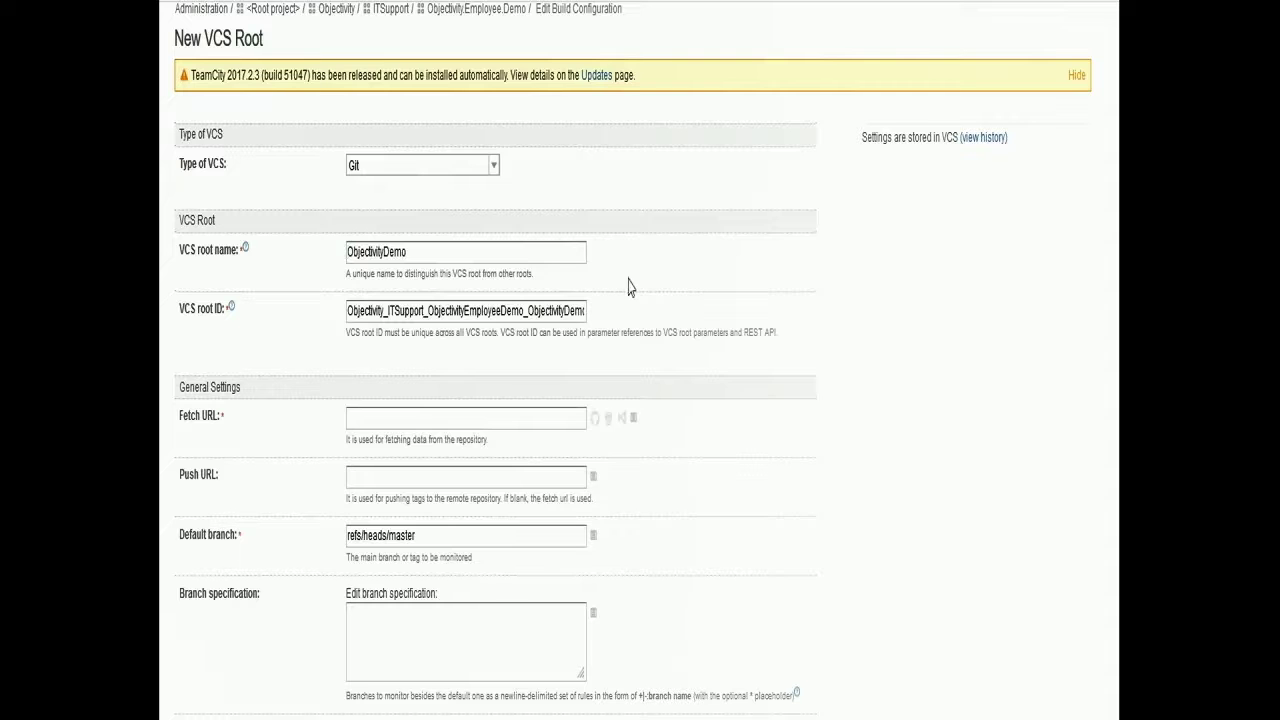
# Paste the Objectivity.Demo repository Fetch URL and choose Password authentication
pyautogui.scroll(-1, 457, 300)
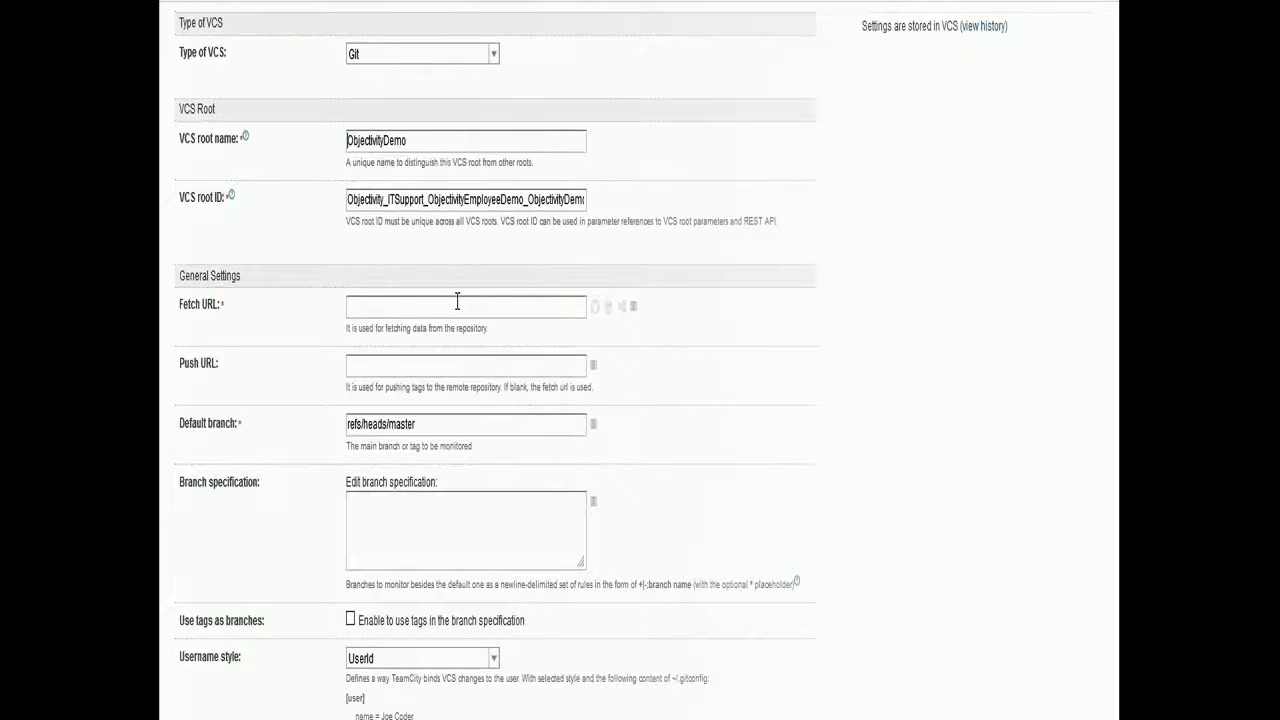
pyautogui.scroll(-1, 457, 301)
pyautogui.click(353, 200)
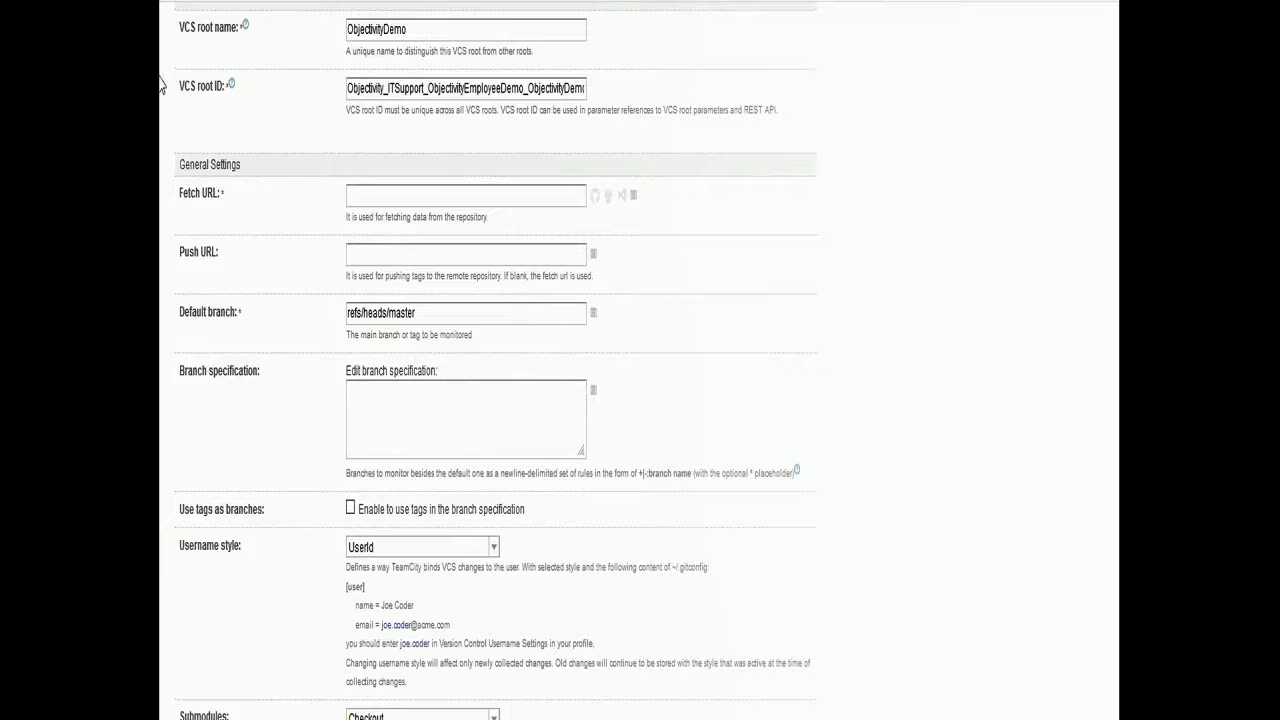
pyautogui.write('https://git-it.objectivity.co.uk/r/AdminPSModules/Objectivity.Demo.git')
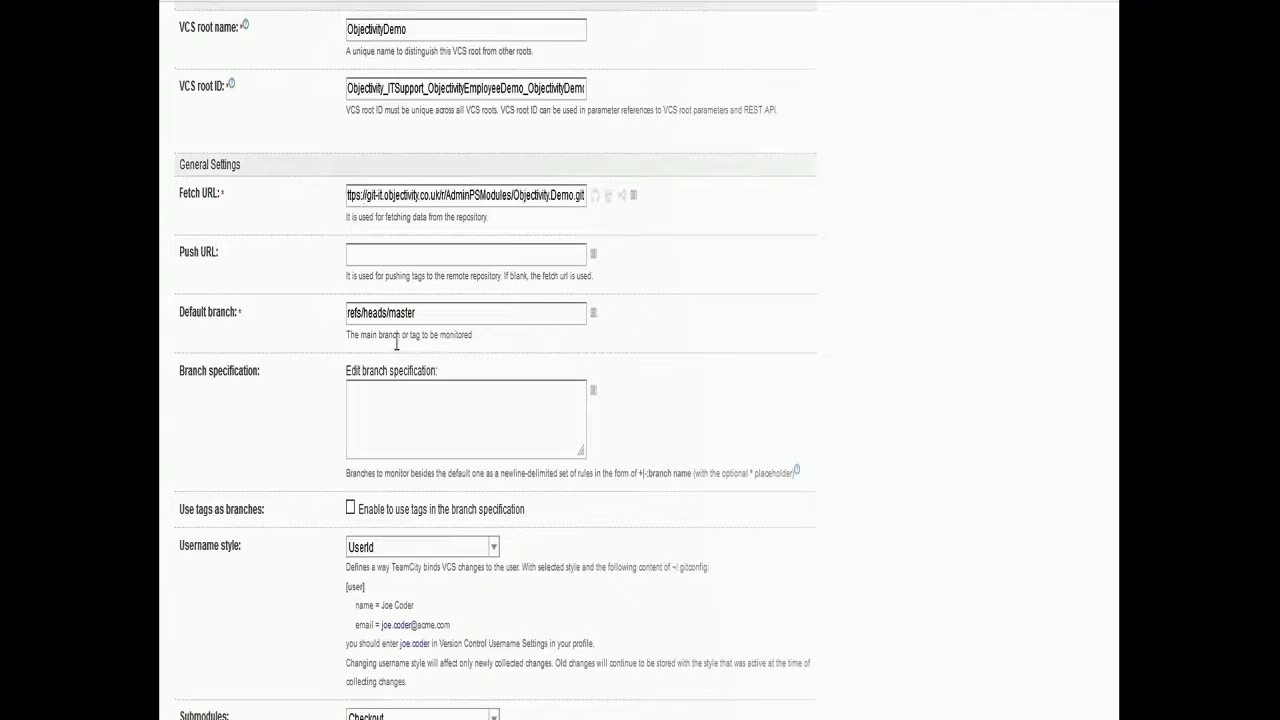
pyautogui.scroll(-5, 397, 343)
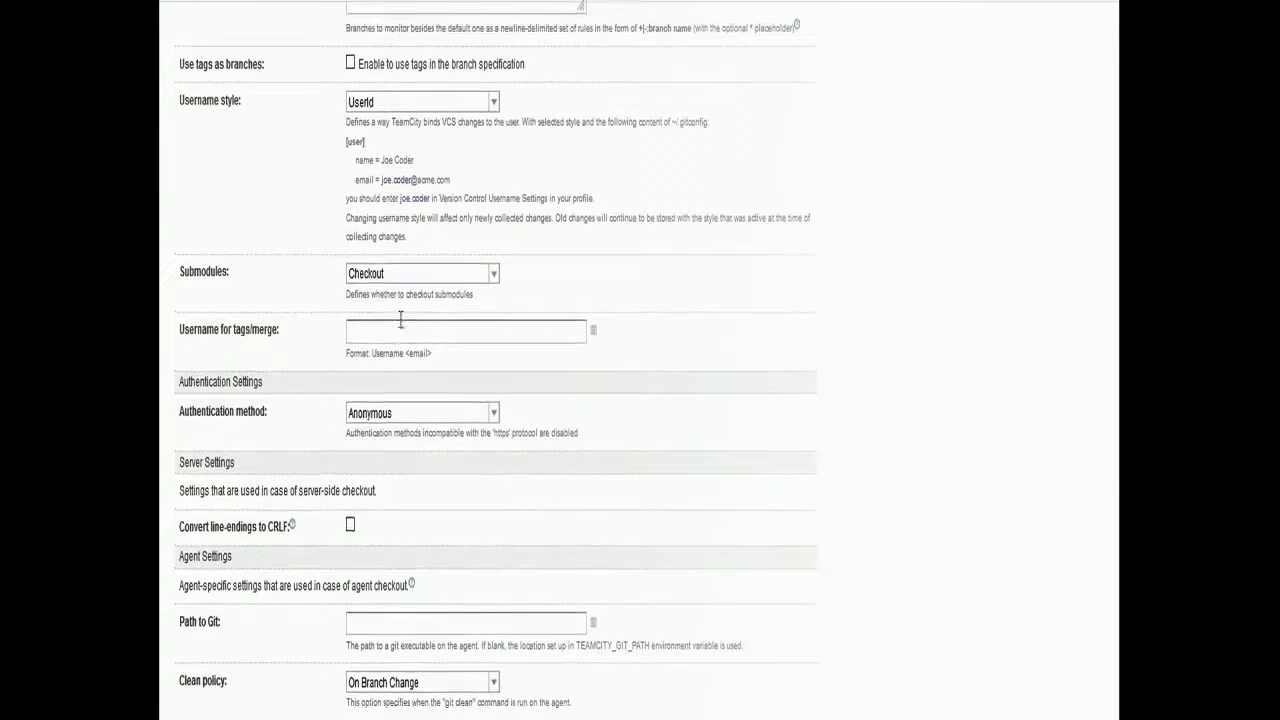
pyautogui.click(491, 413)
pyautogui.click(381, 450)
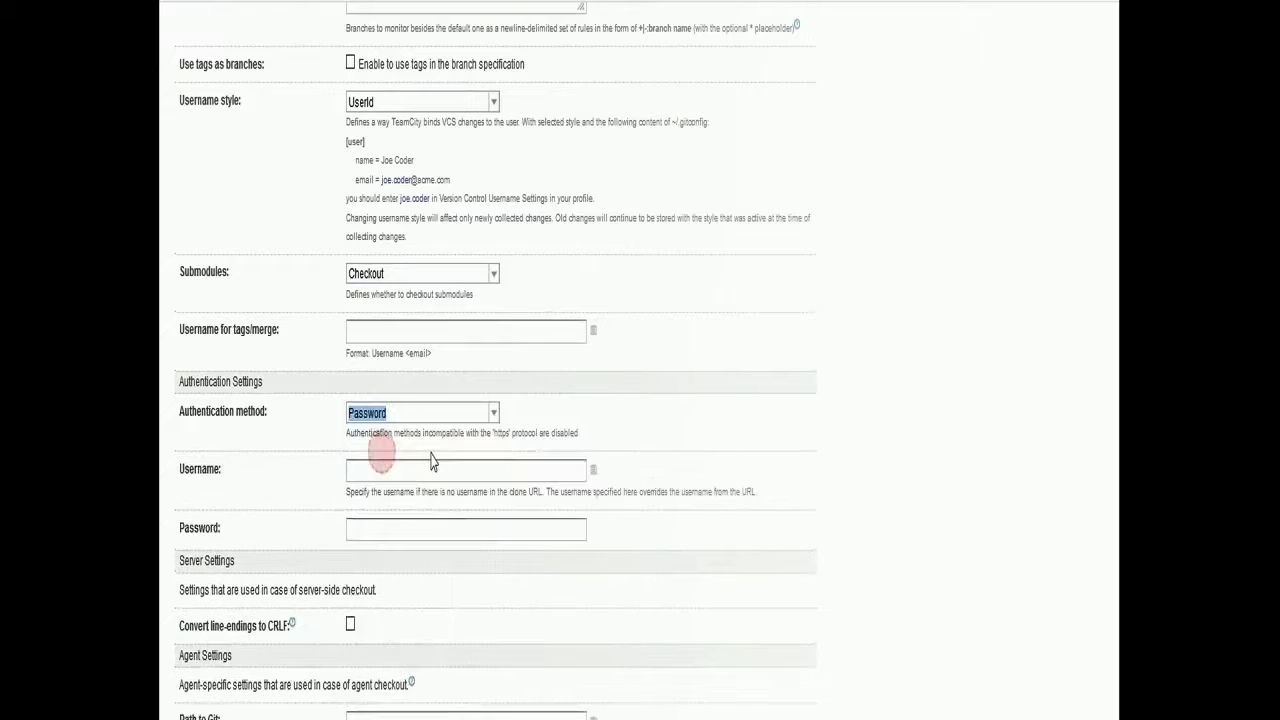
# Enter the account username and password, test the connection, and create the VCS root
pyautogui.scroll(-3, 432, 461)
pyautogui.click(381, 241)
pyautogui.hotkey('ctrl', 'v')
pyautogui.click(368, 306)
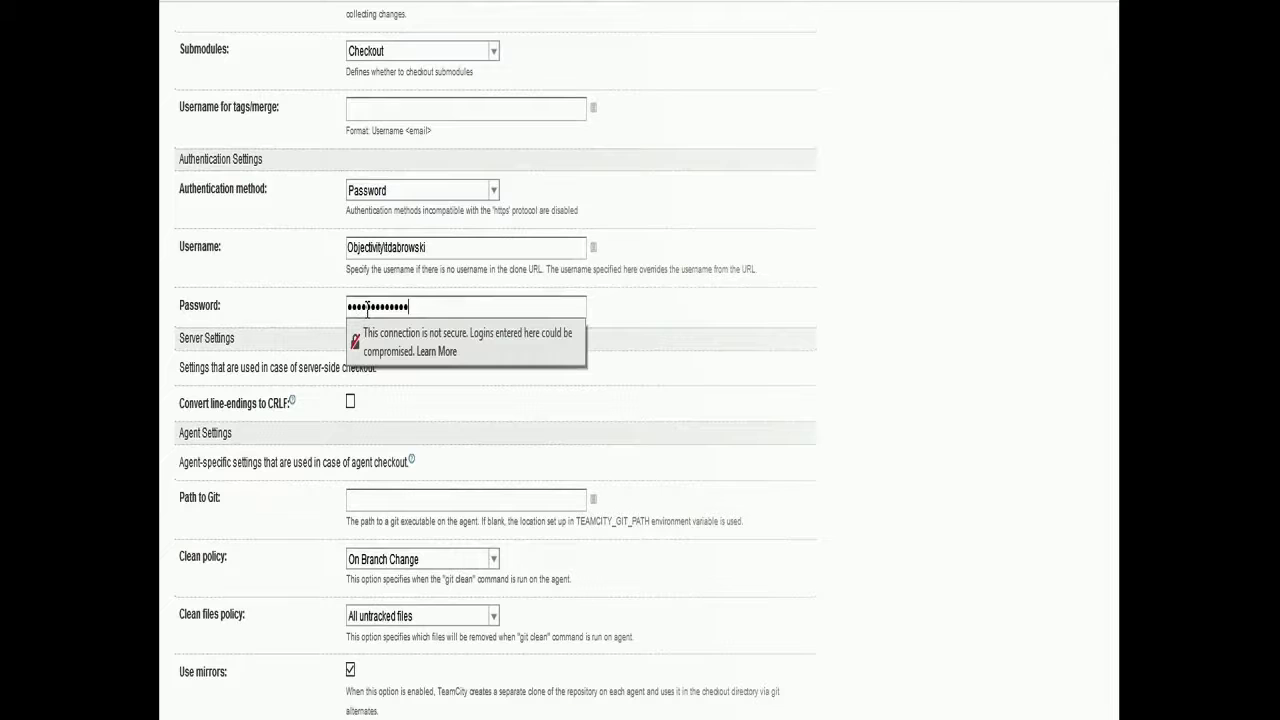
pyautogui.scroll(-2, 386, 475)
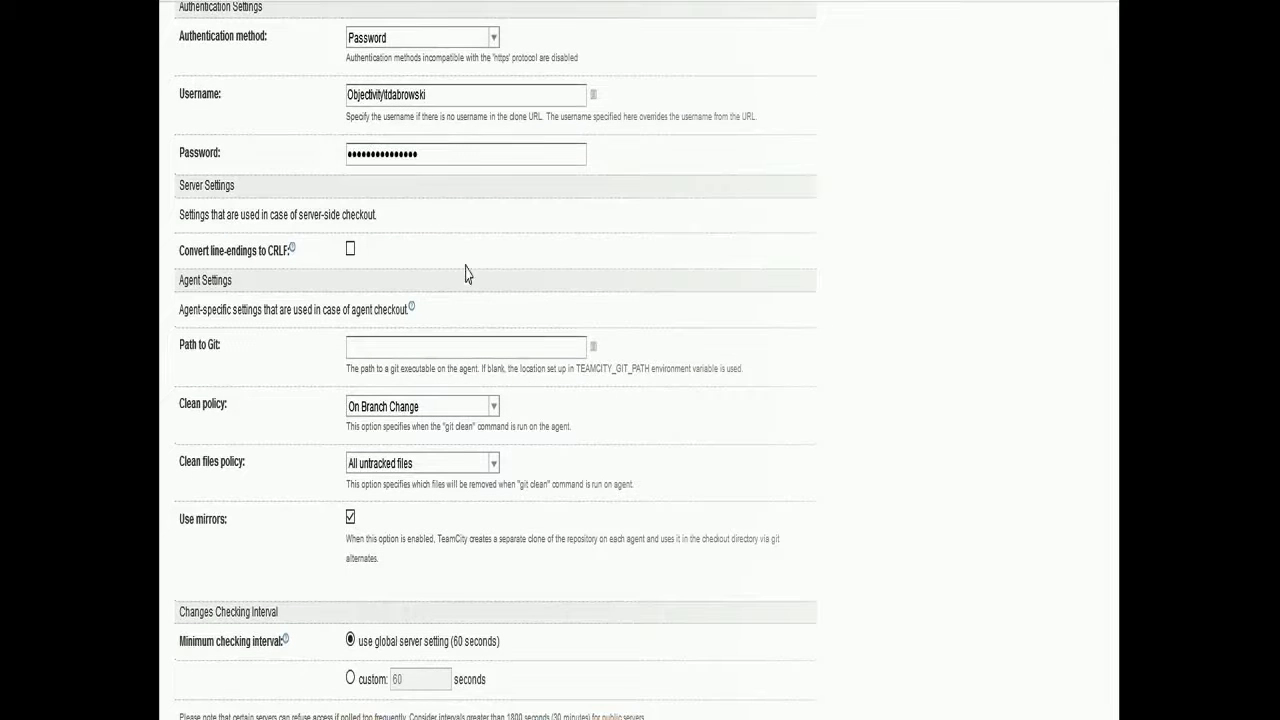
pyautogui.click(579, 8)
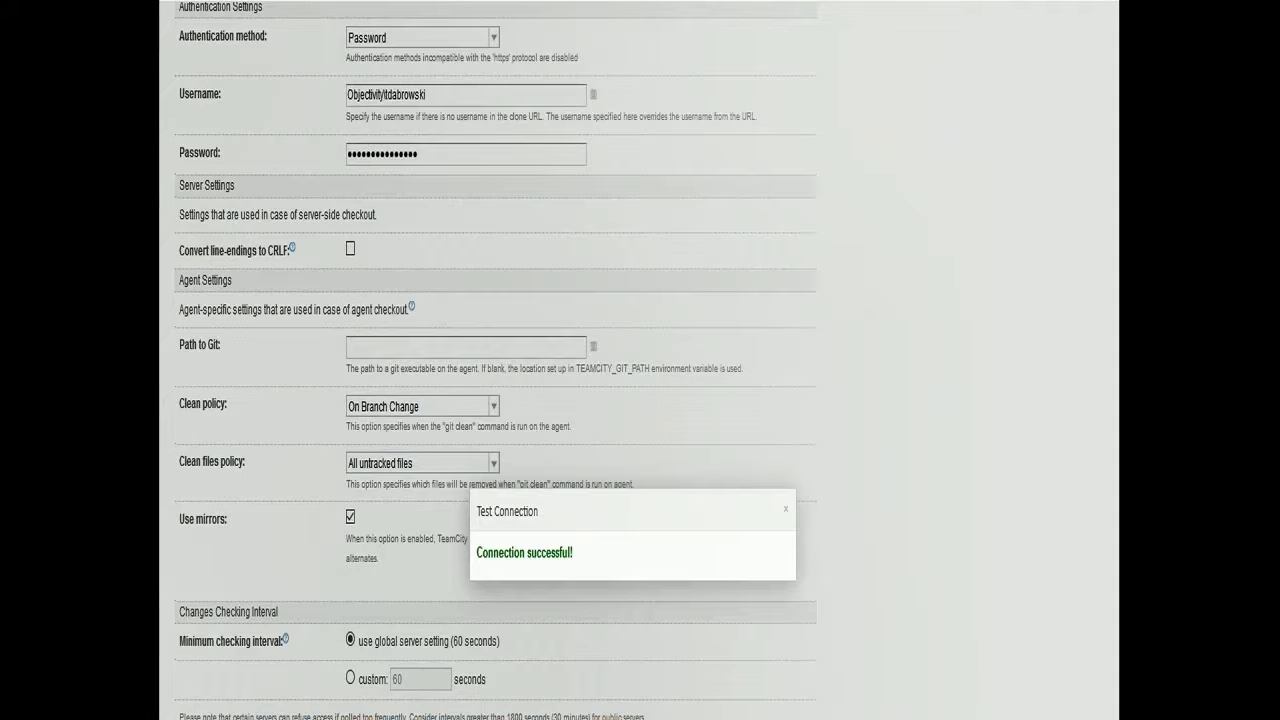
pyautogui.click(786, 510)
pyautogui.press('Return')
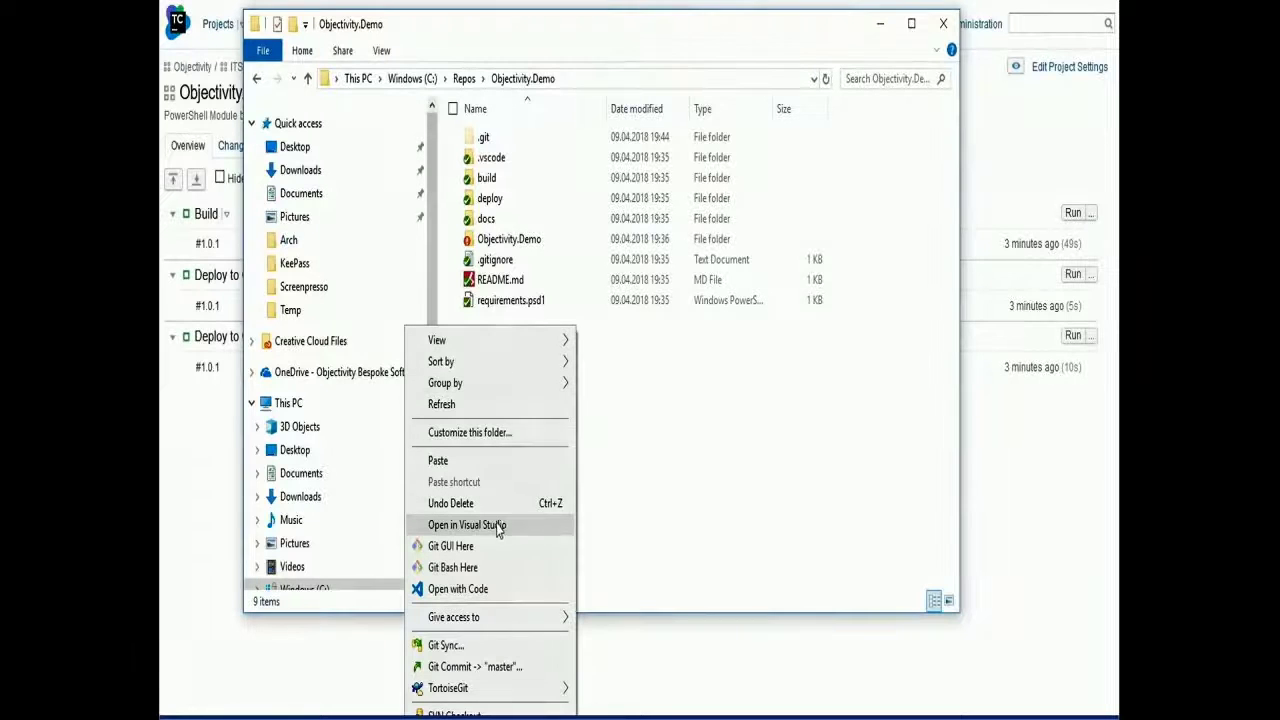
# Review the Get-ObjFemalesMalesReport.ps1 diff, then commit it to master as 'test 2' and push to origin
pyautogui.click(486, 666)
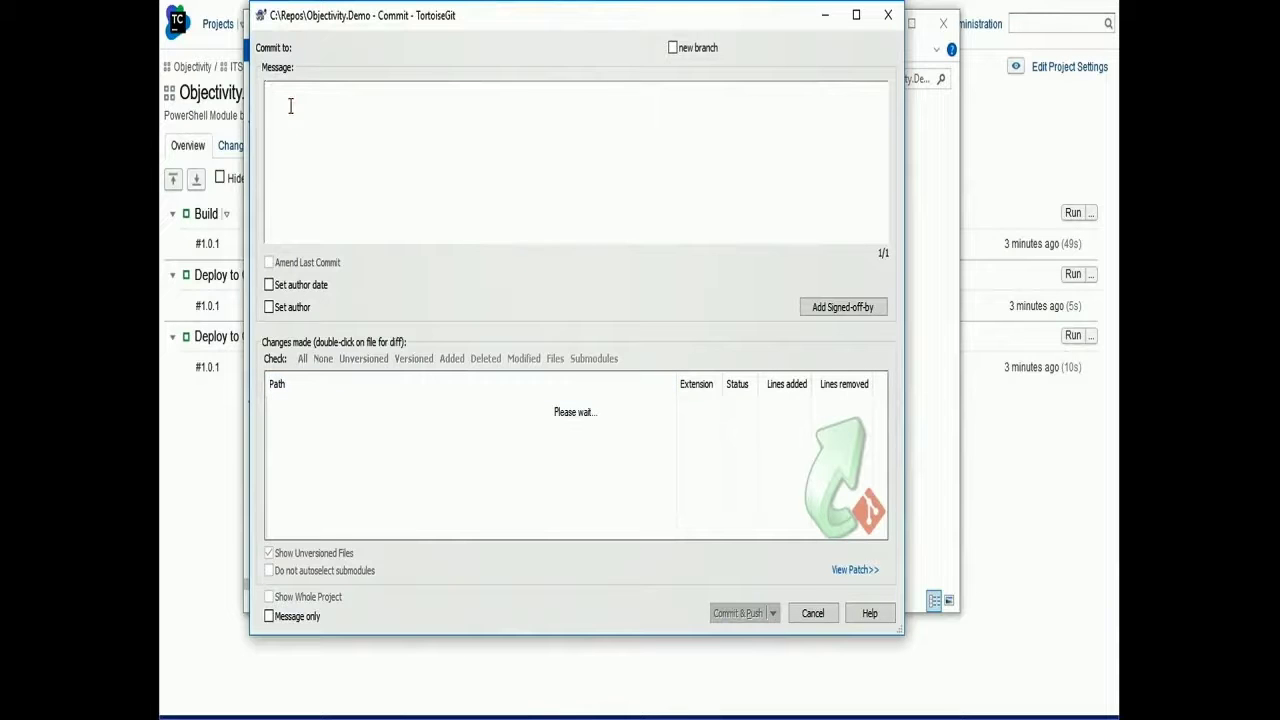
pyautogui.write('test 2')
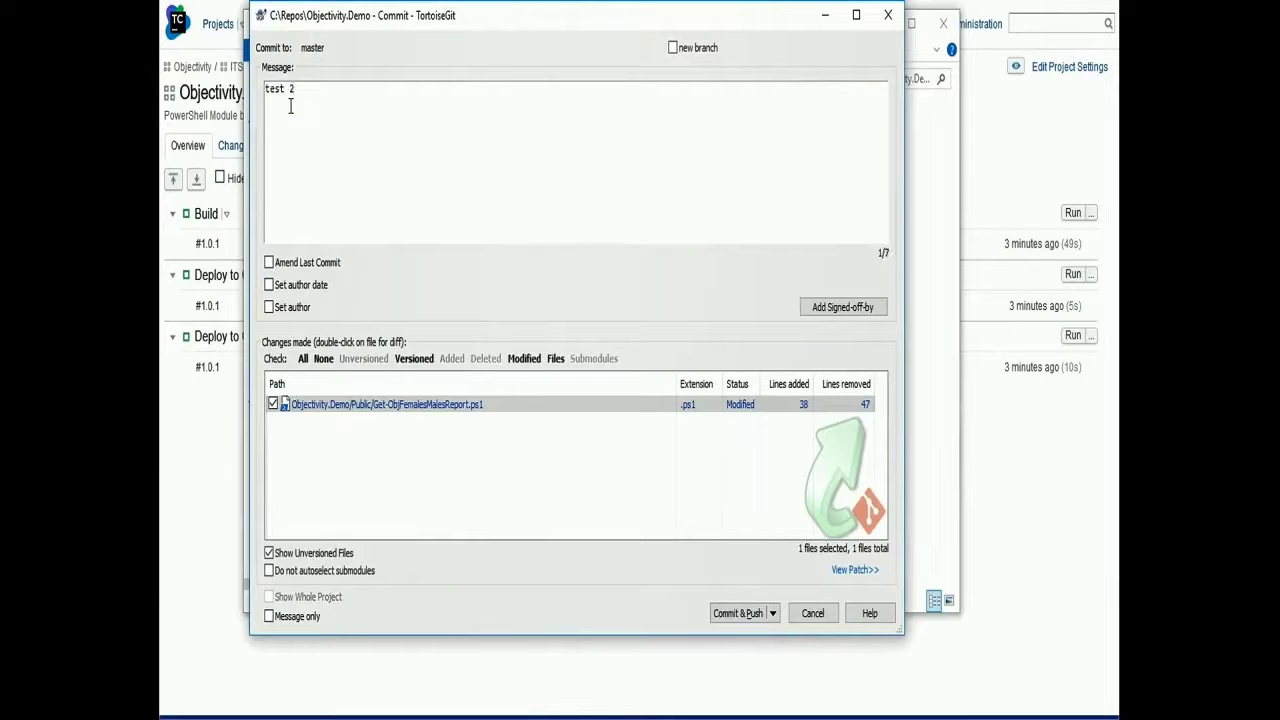
pyautogui.doubleClick(511, 409)
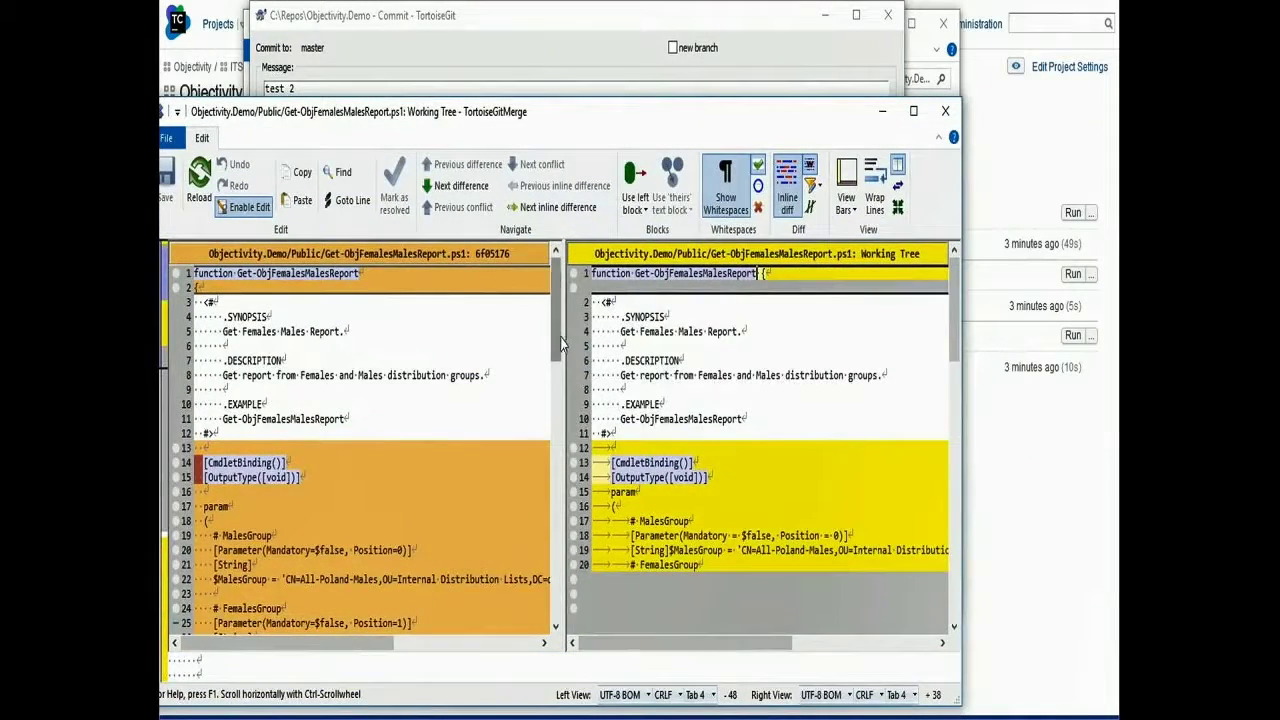
pyautogui.moveTo(557, 344); pyautogui.dragTo(534, 332)
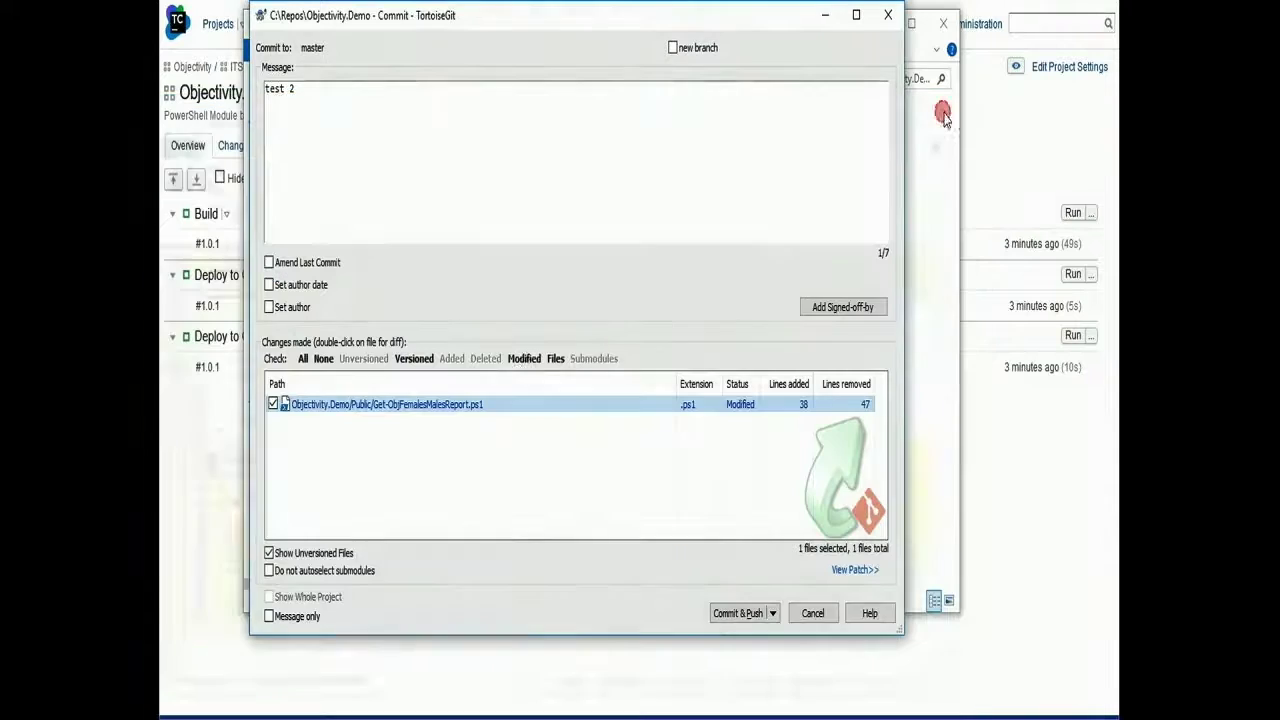
pyautogui.click(945, 111)
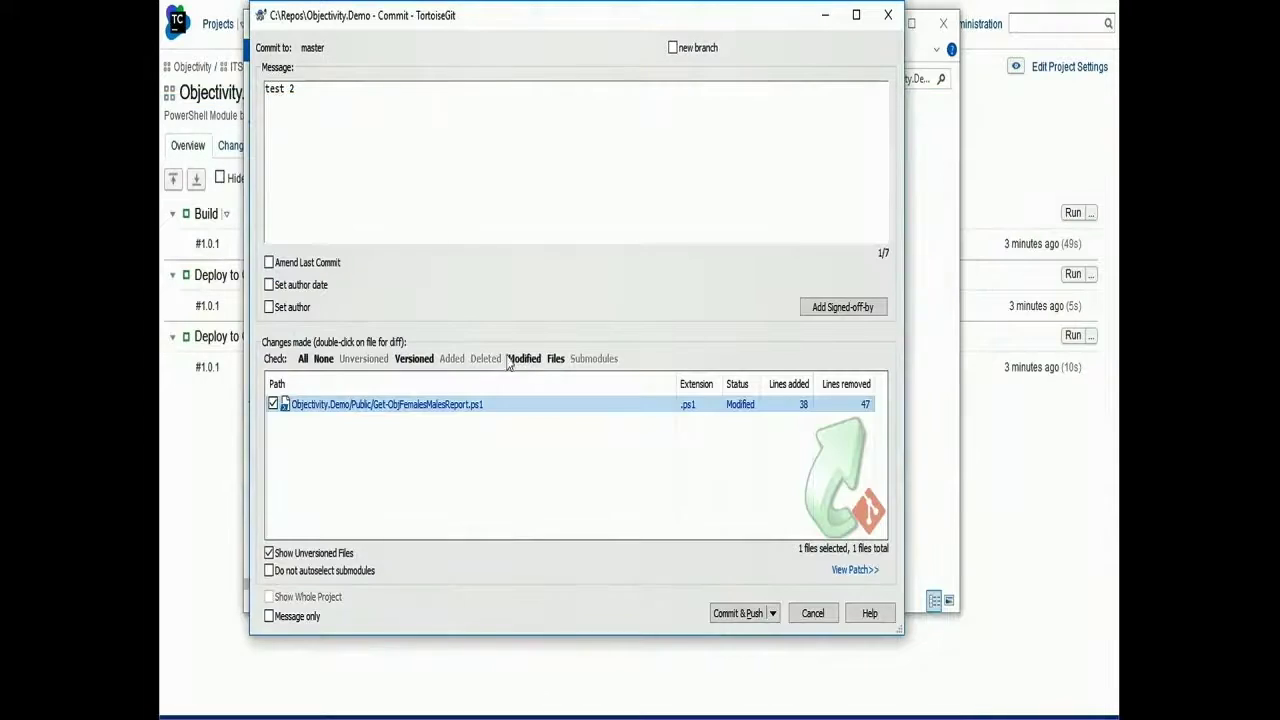
pyautogui.click(737, 613)
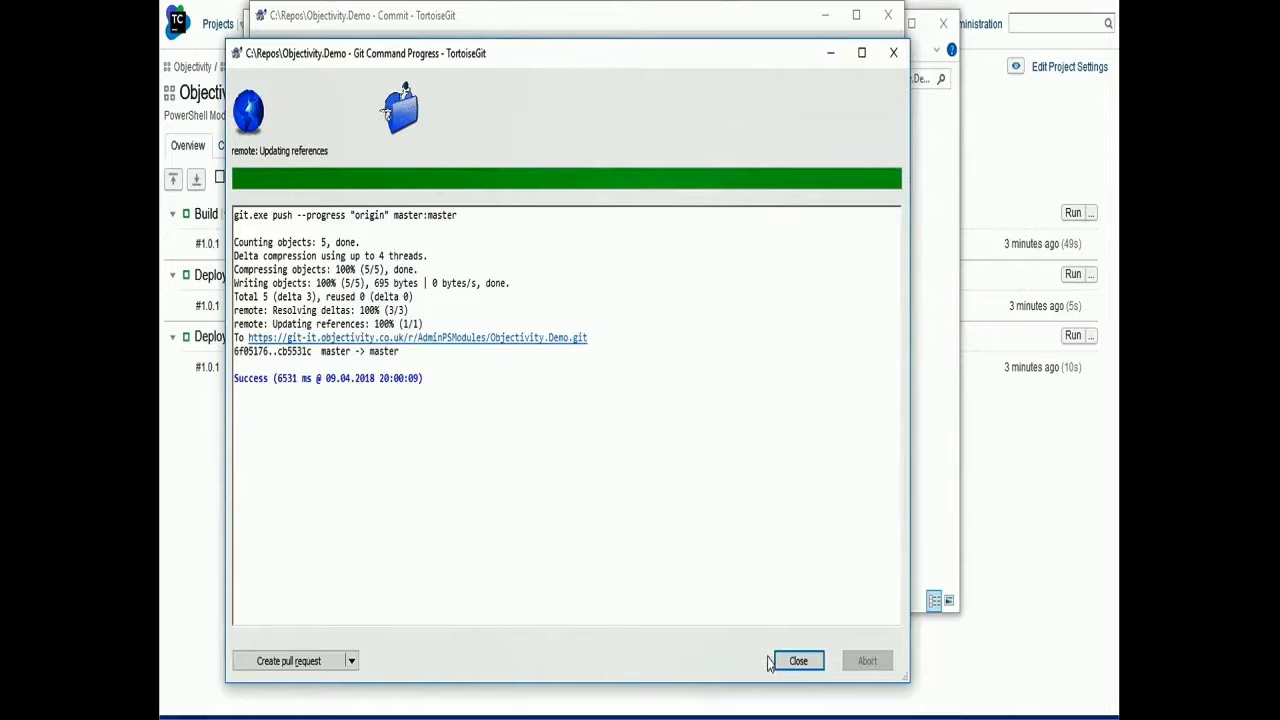
pyautogui.click(792, 664)
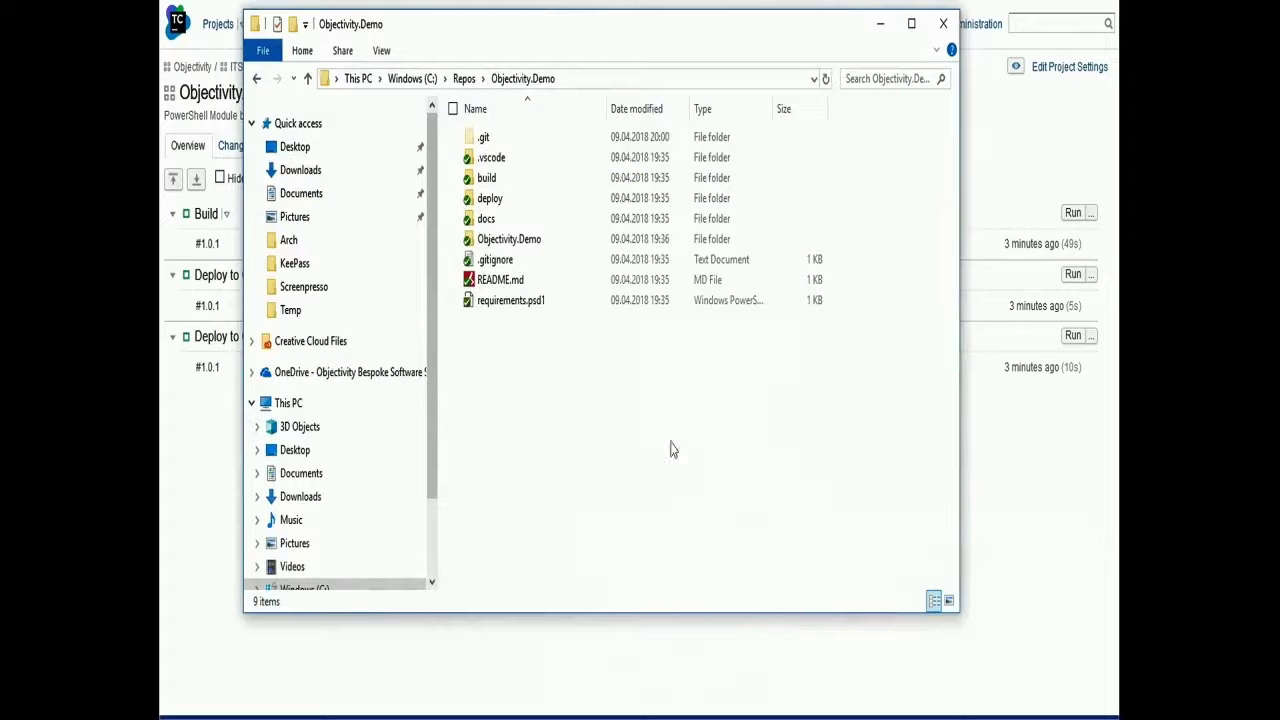
# Watch build #1.0.2's log until it succeeds, then return to the Objectivity.Employee.Demo overview
pyautogui.click(945, 30)
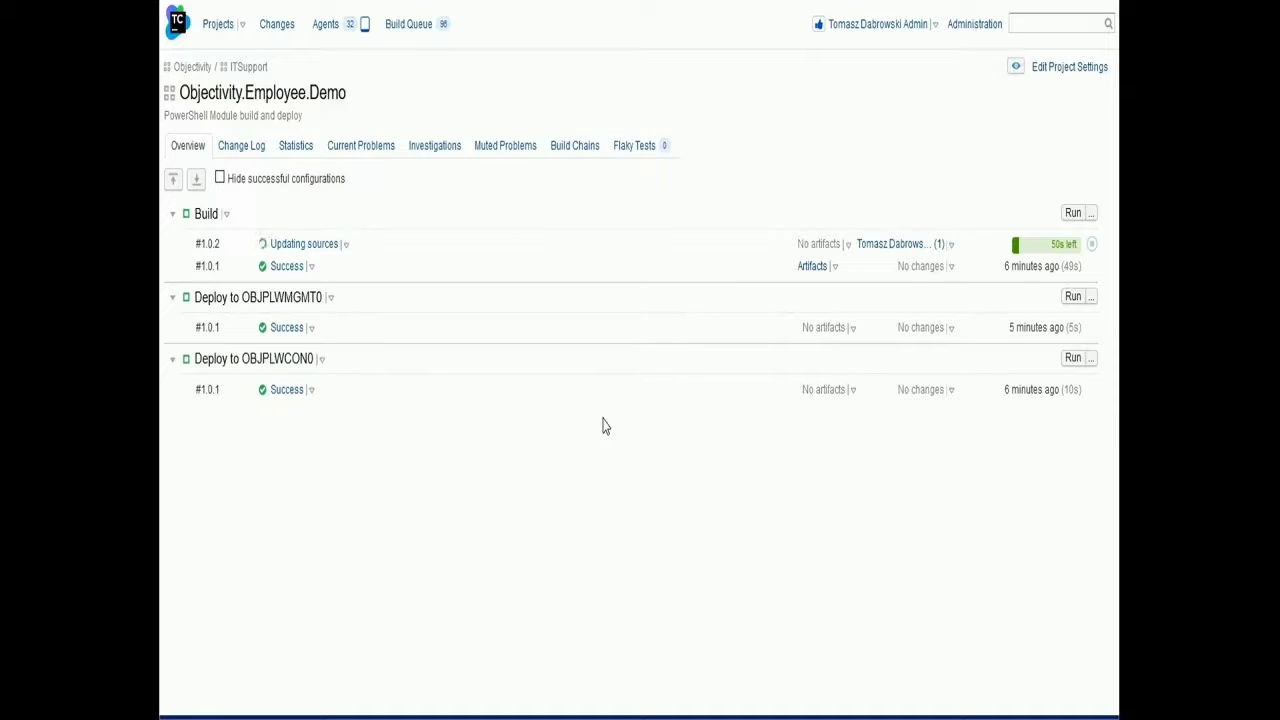
pyautogui.click(310, 244)
pyautogui.click(282, 295)
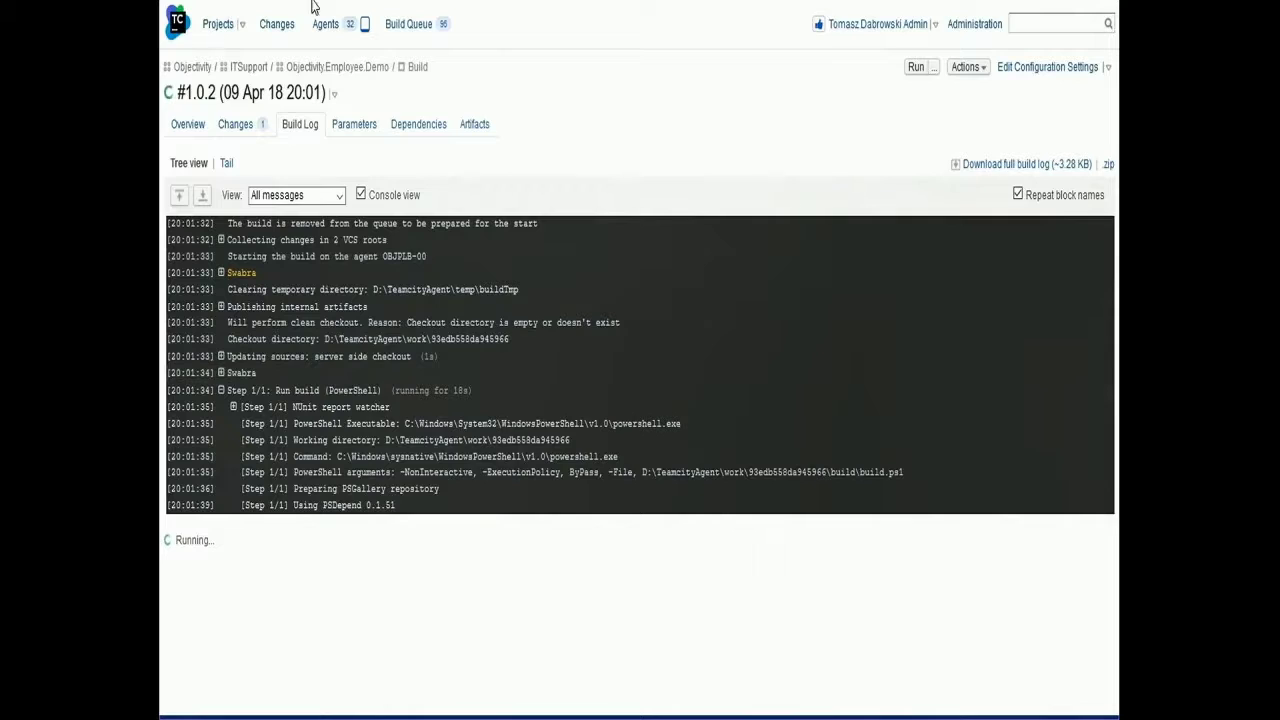
pyautogui.scroll(-10, 417, 80)
pyautogui.scroll(6, 418, 119)
pyautogui.scroll(-6, 374, 277)
pyautogui.scroll(10, 366, 334)
pyautogui.scroll(-8, 366, 330)
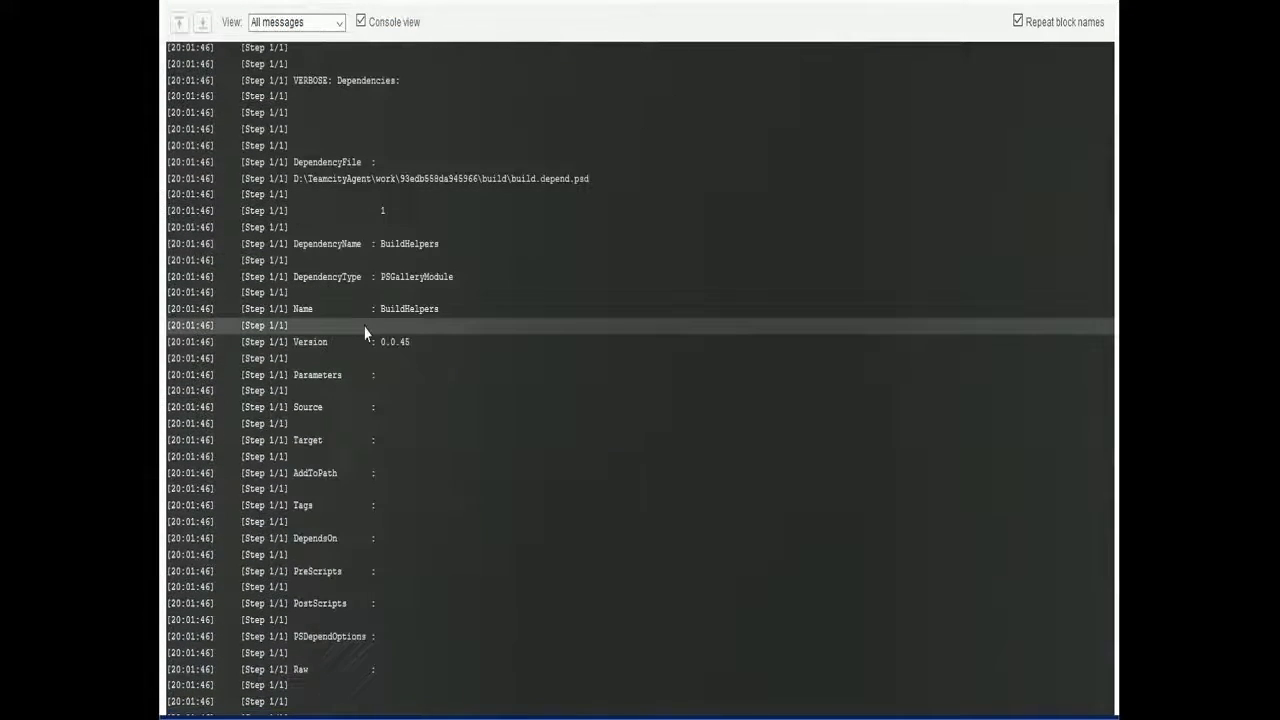
pyautogui.scroll(-10, 366, 333)
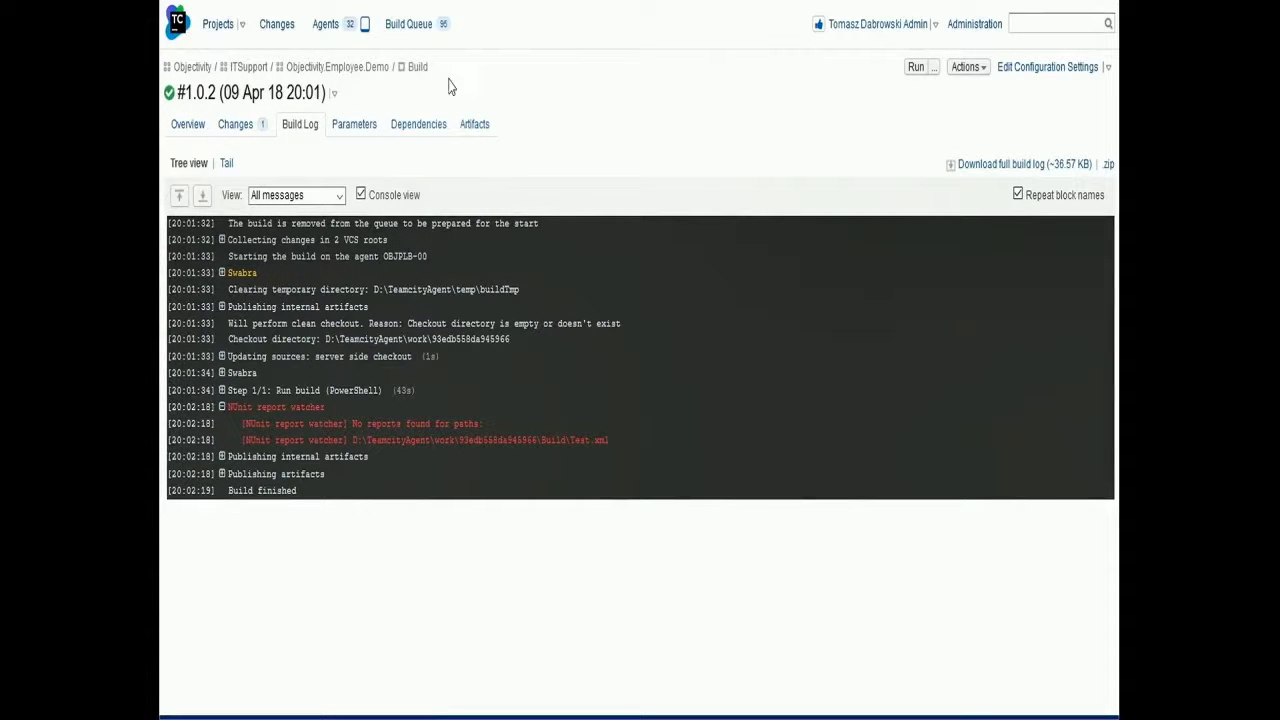
pyautogui.click(362, 68)
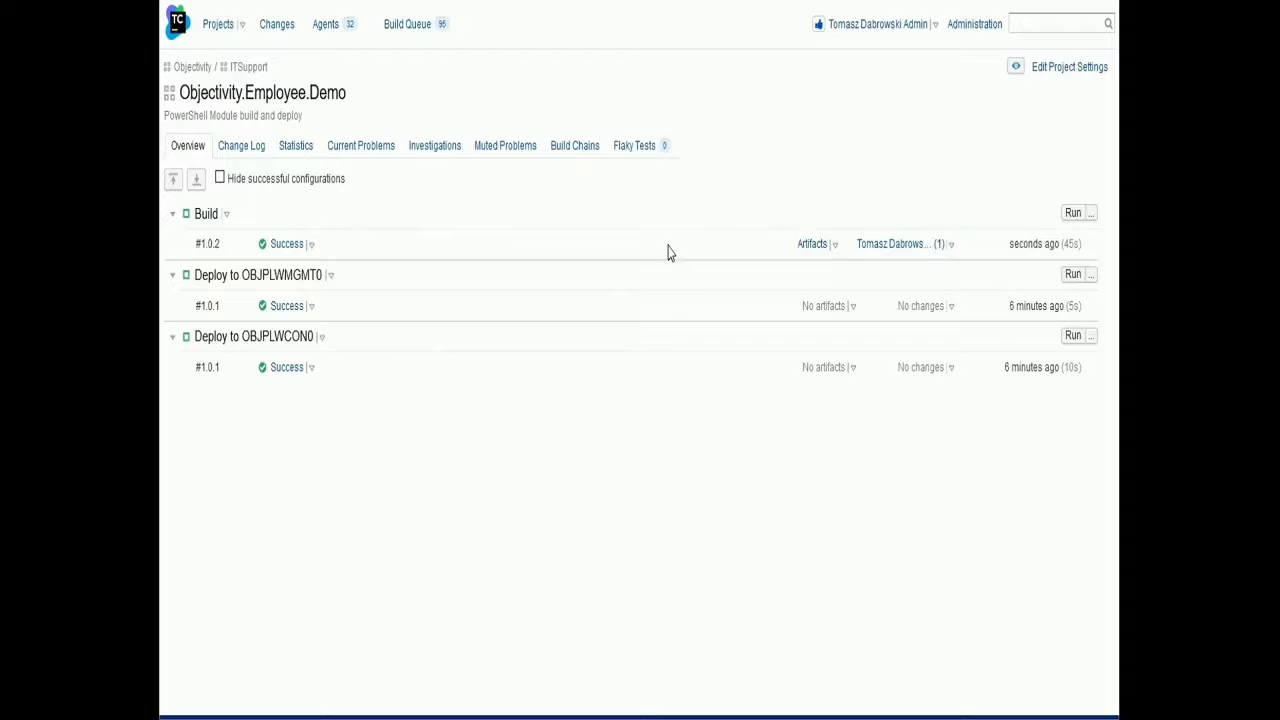
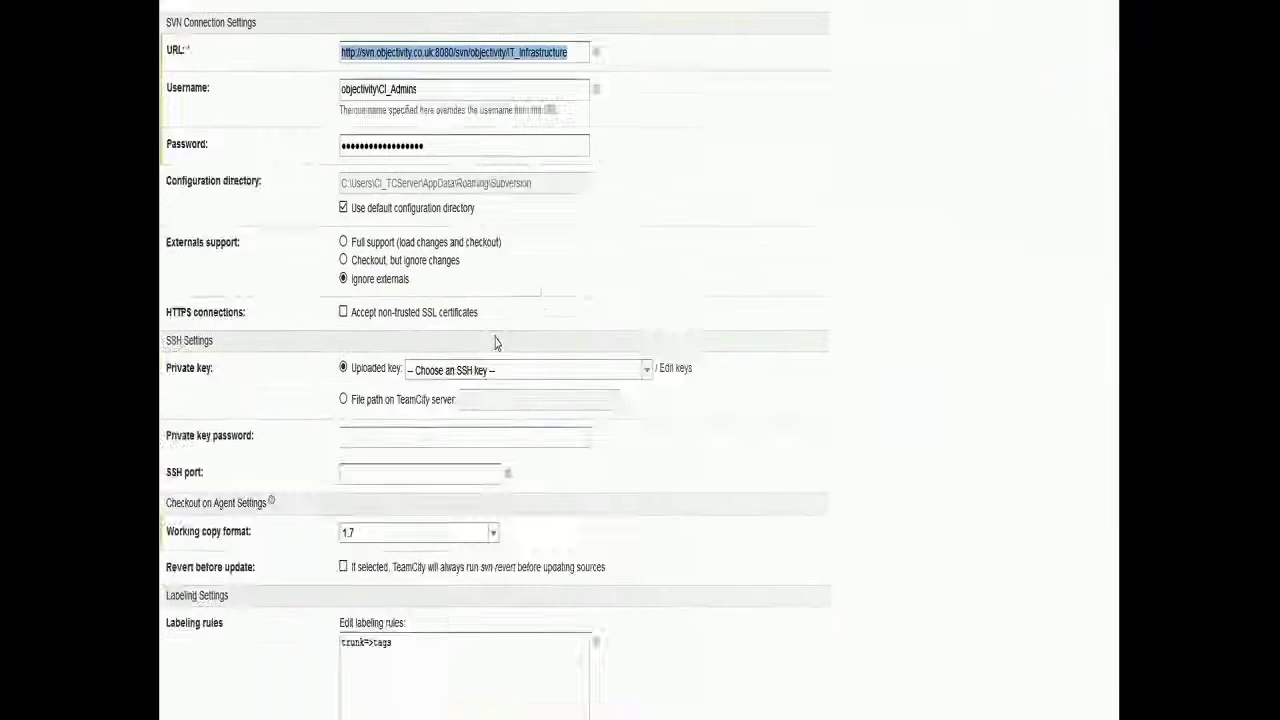
# Scroll through the Subversion connection settings of the IT_Infrastructure VCS root
pyautogui.scroll(-7, 495, 343)
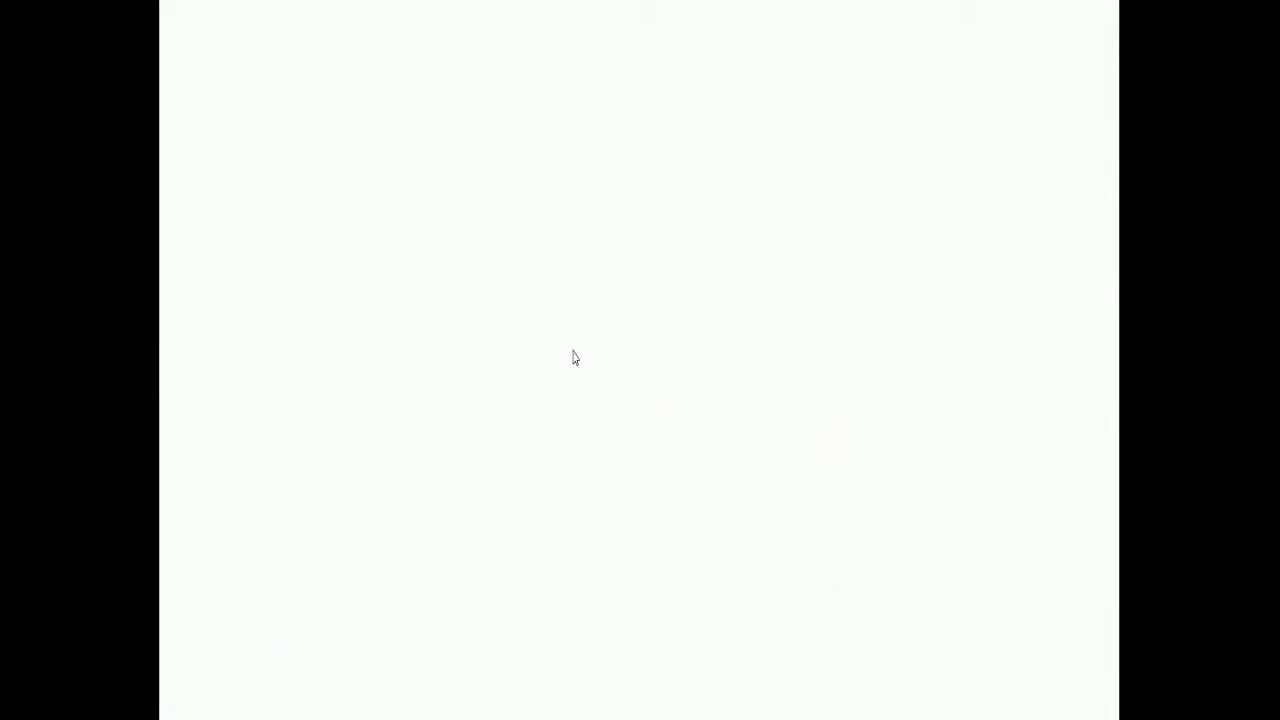
# Inspect the ADEmployees checkout rule without saving, then show the Add / Update Employees build steps
pyautogui.click(985, 228)
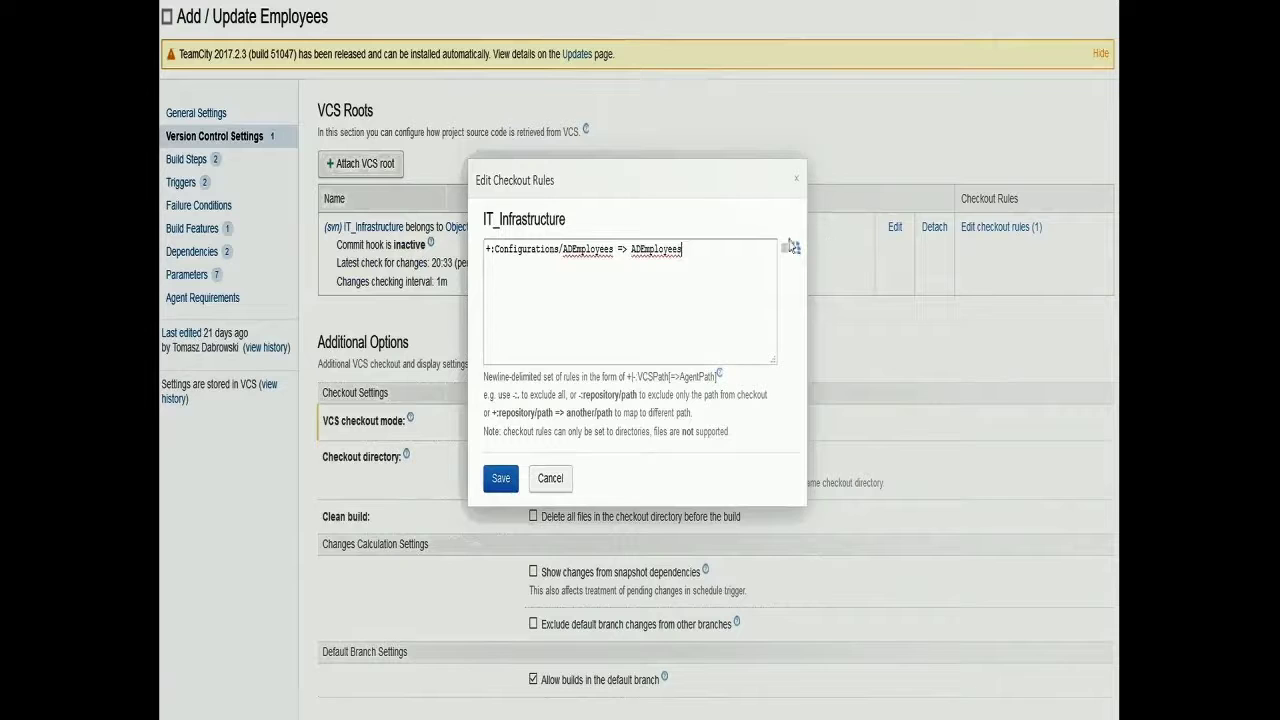
pyautogui.click(688, 252)
pyautogui.moveTo(684, 249); pyautogui.dragTo(470, 229)
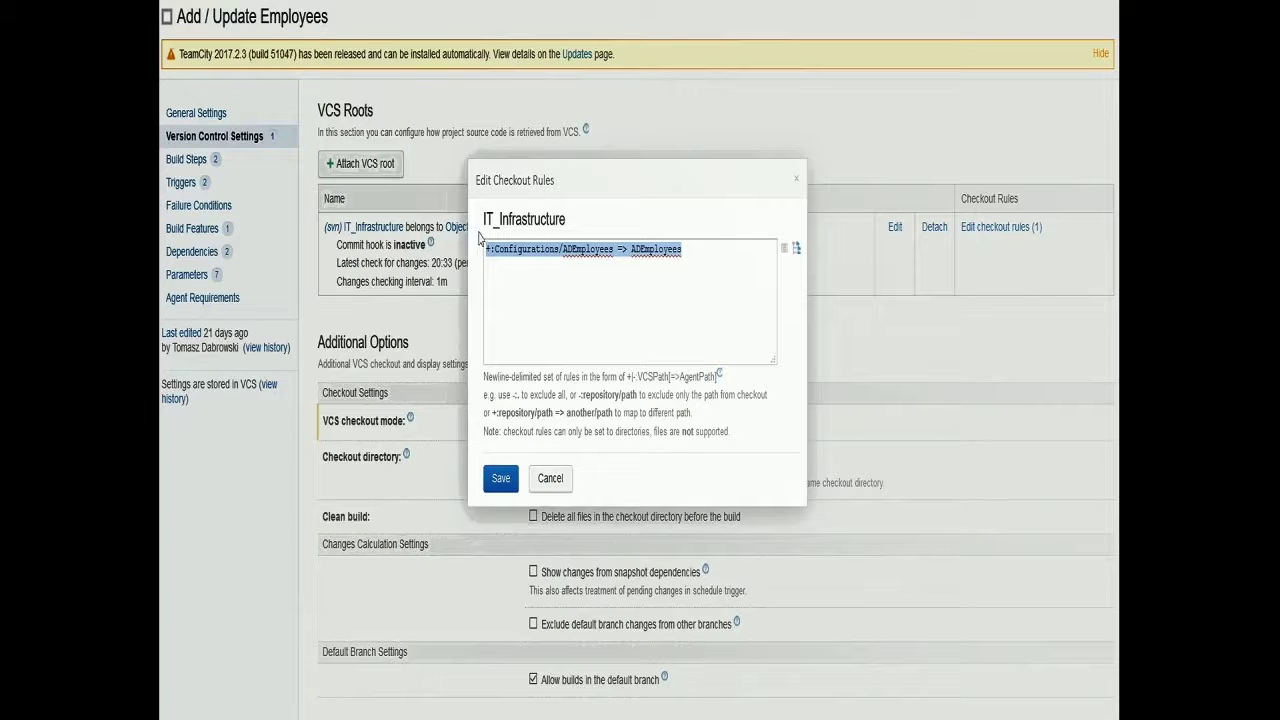
pyautogui.click(550, 479)
pyautogui.click(186, 159)
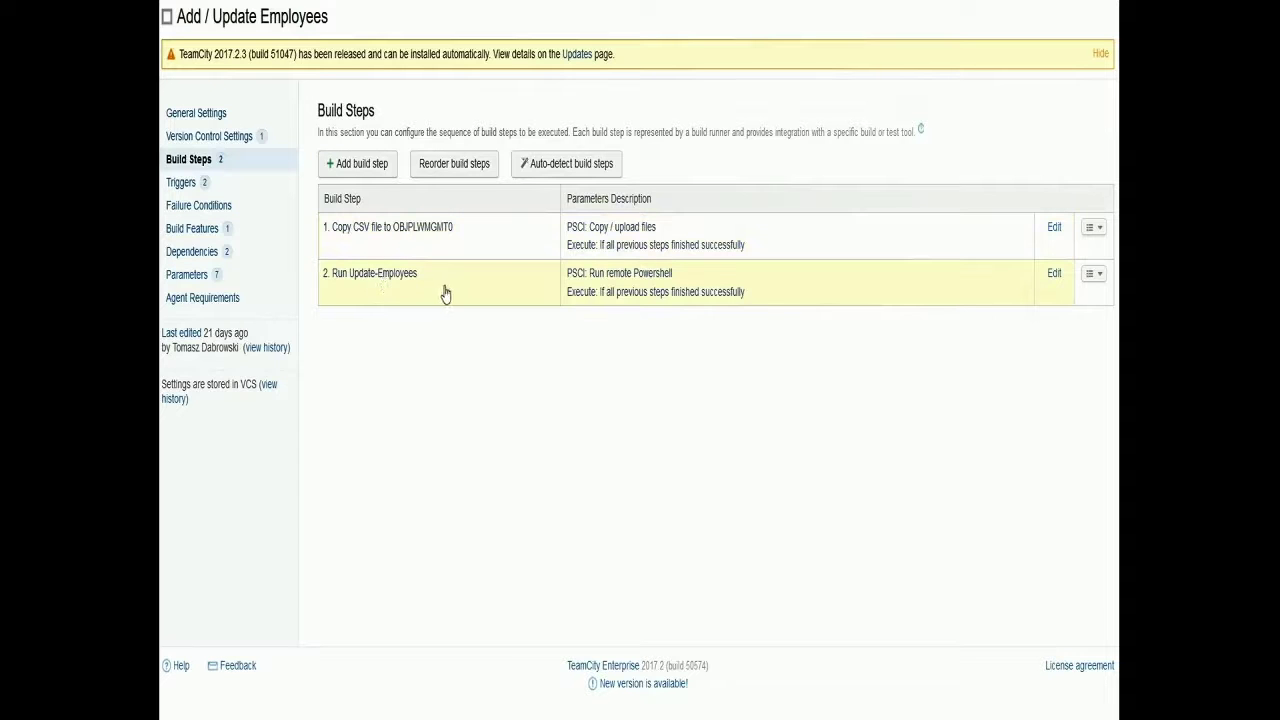
# Check the Copy CSV step's working-directory source and %adautomation.csvpath% destination, then go to Parameters
pyautogui.click(1053, 230)
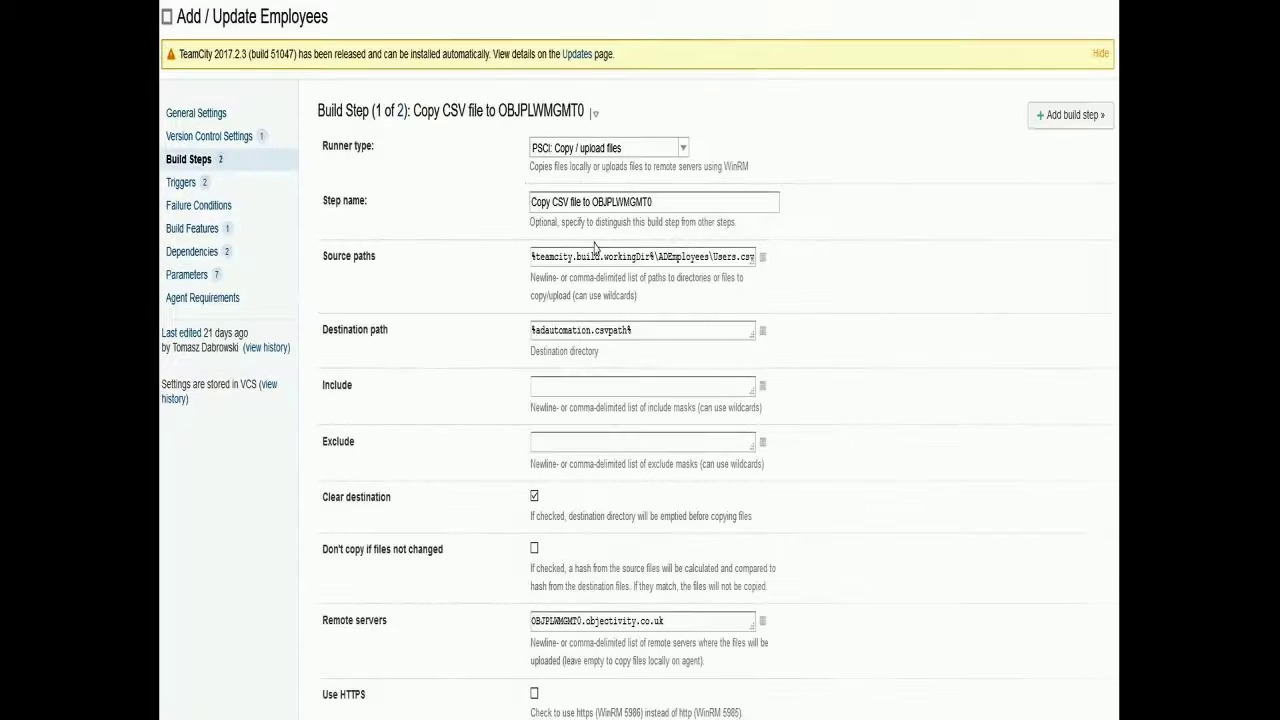
pyautogui.click(638, 256)
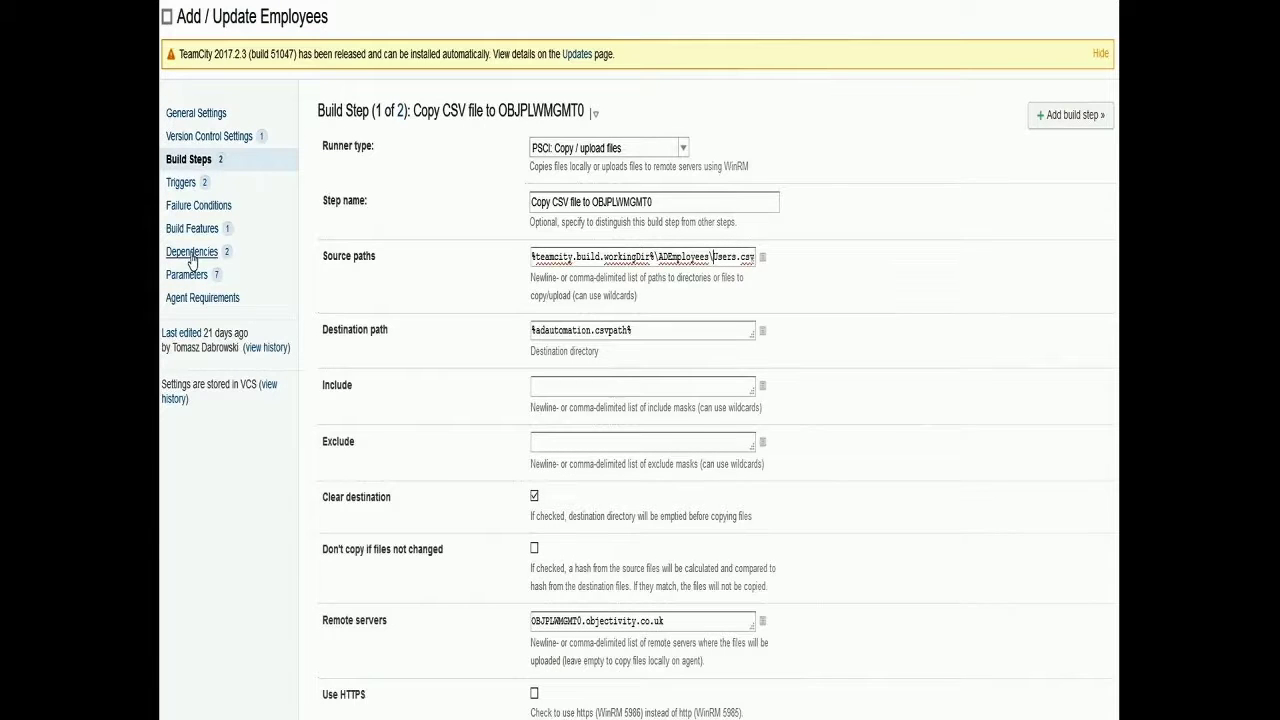
pyautogui.moveTo(653, 256); pyautogui.dragTo(509, 256)
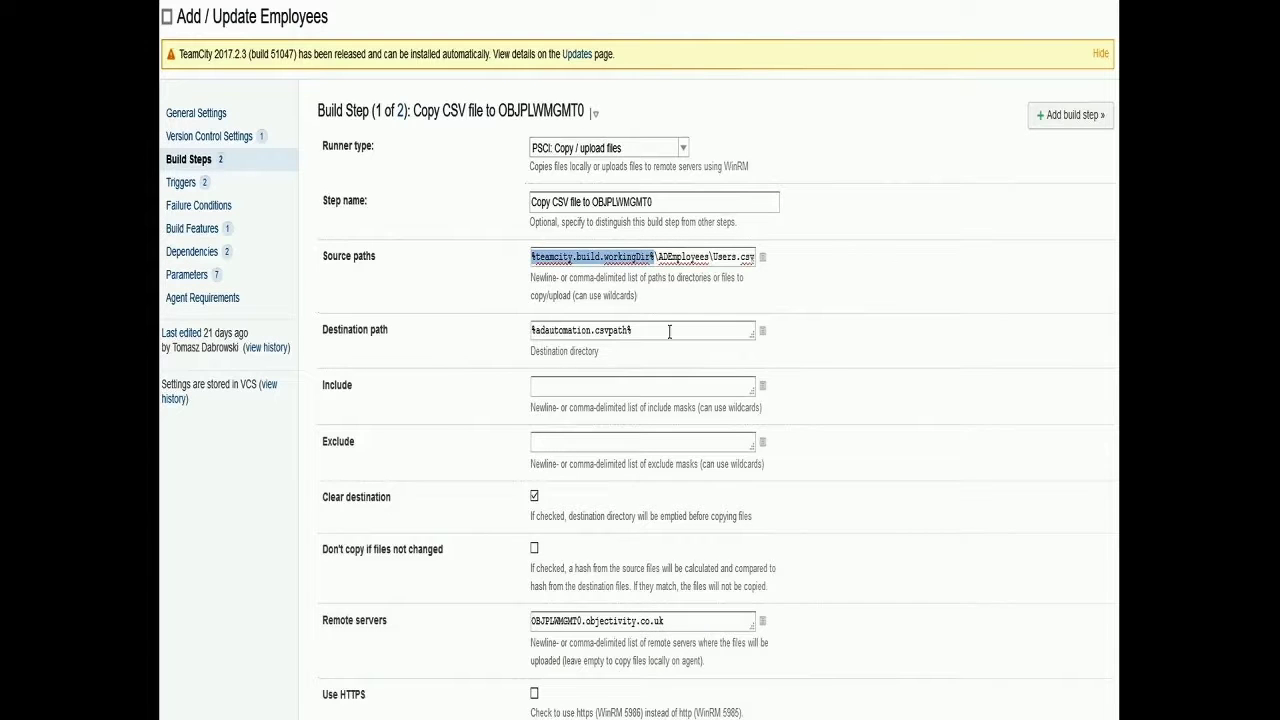
pyautogui.moveTo(670, 330); pyautogui.dragTo(528, 331)
pyautogui.click(188, 276)
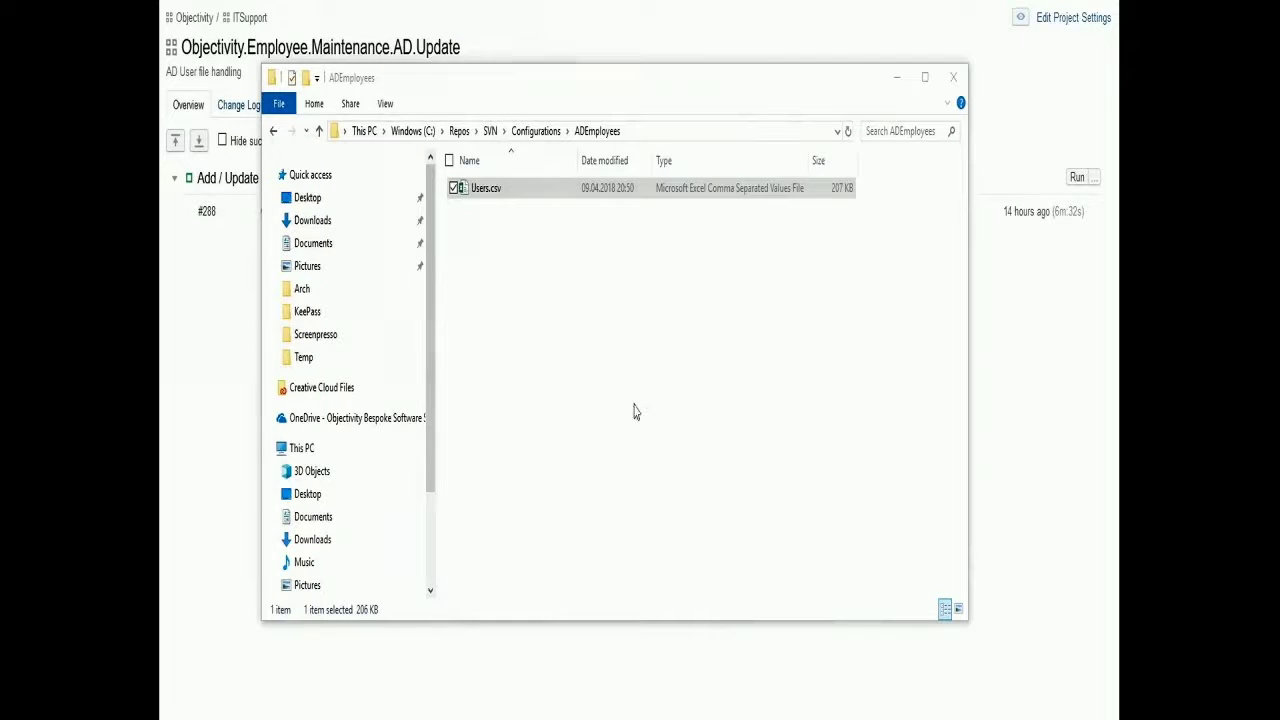
# Commit Users.csv via TortoiseSVN with message 'Test' (revision 4519) and minimize the ADEmployees folder
pyautogui.rightClick(505, 200)
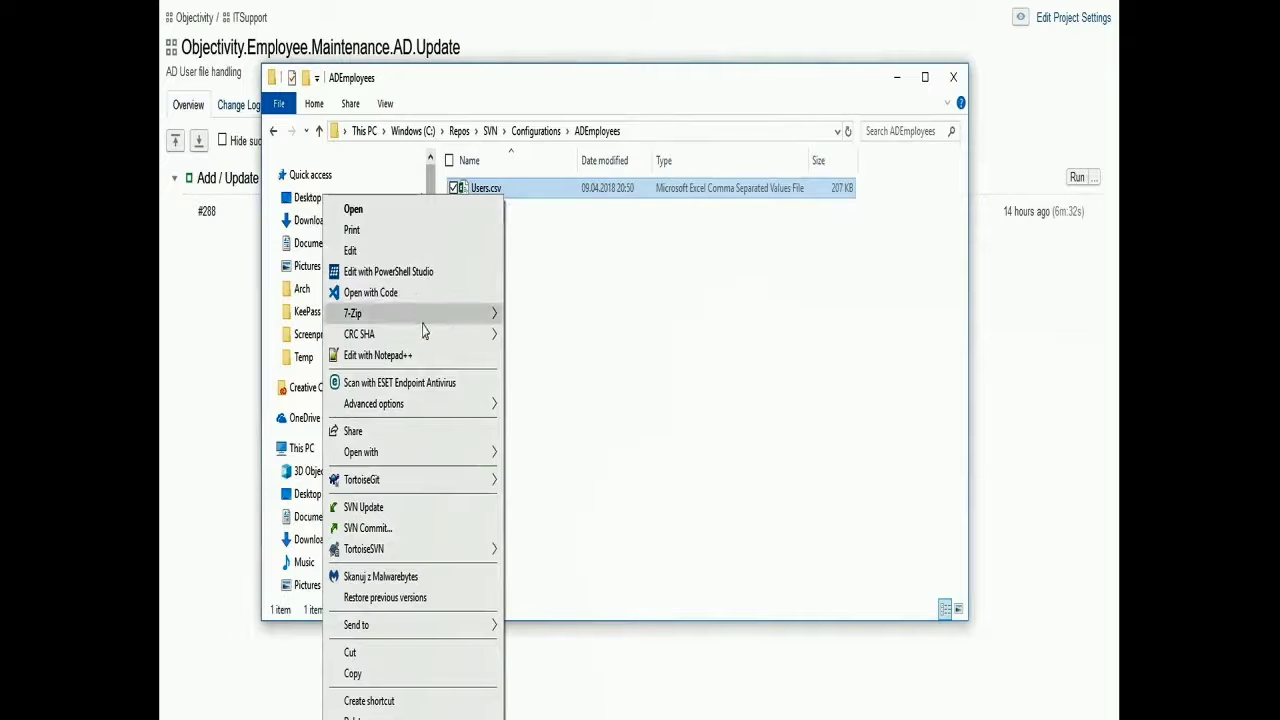
pyautogui.click(380, 528)
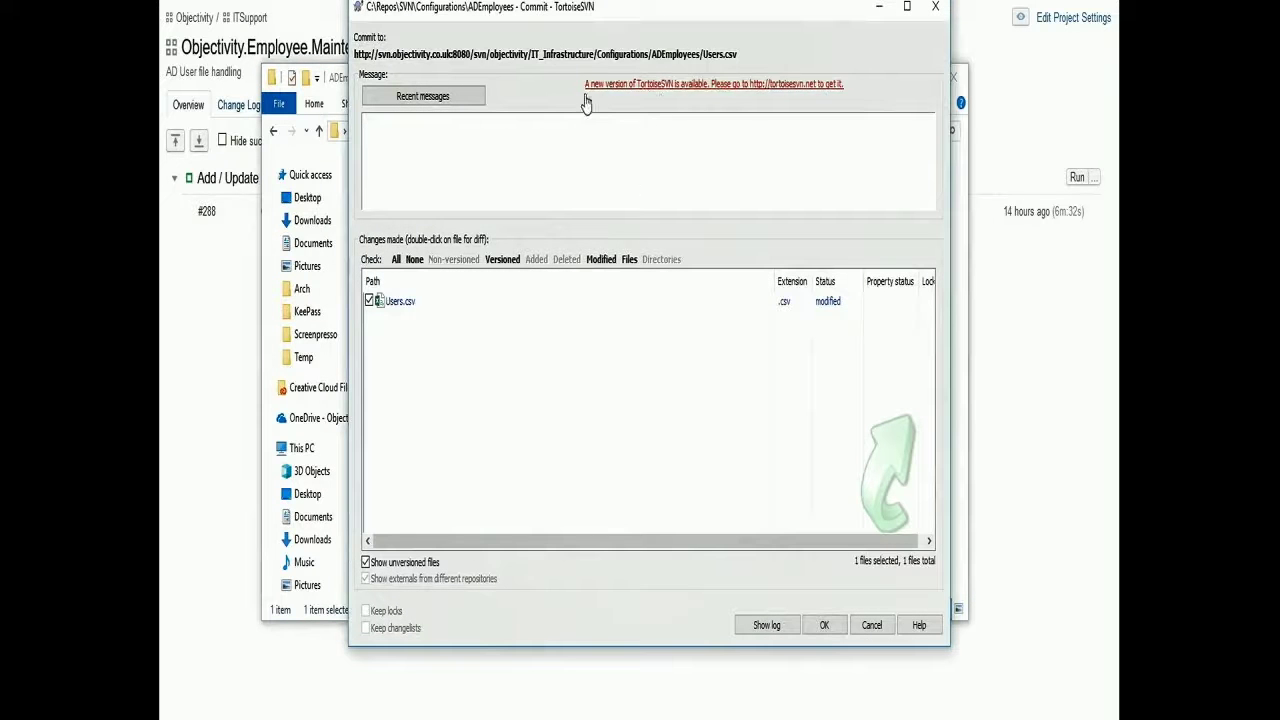
pyautogui.moveTo(787, 18); pyautogui.dragTo(786, 42)
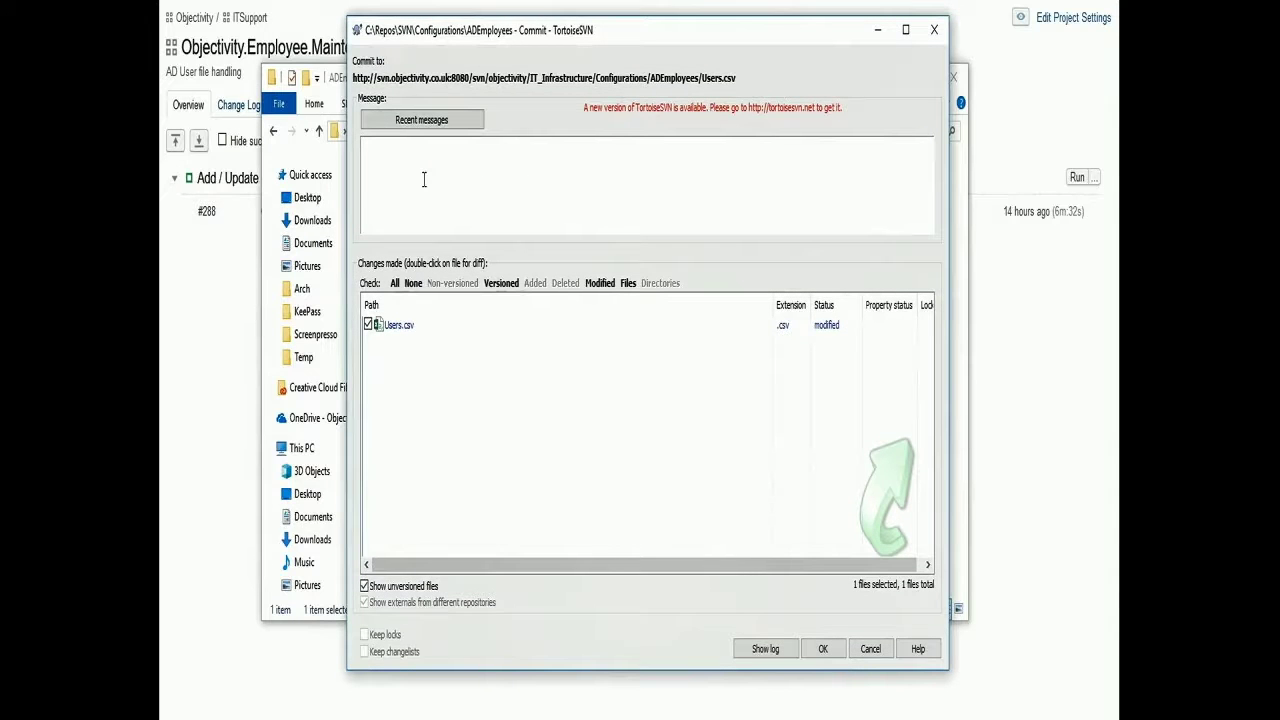
pyautogui.write('Test')
pyautogui.click(826, 647)
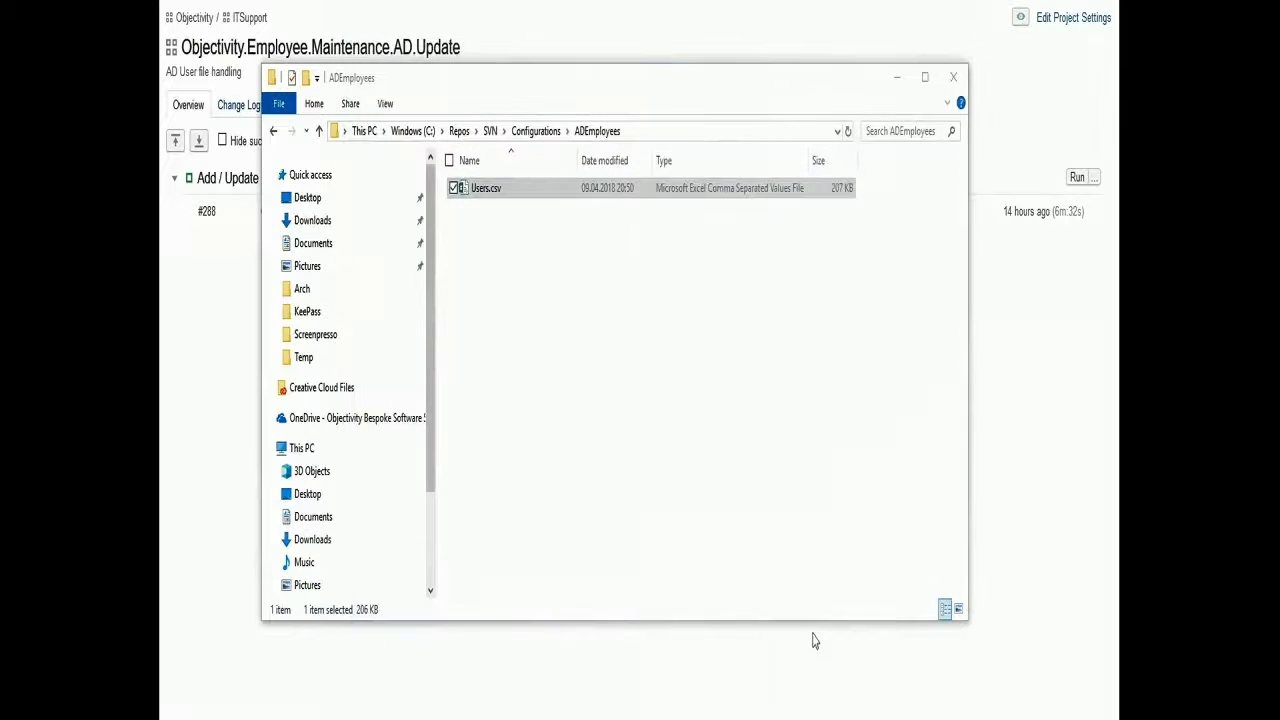
pyautogui.moveTo(654, 188); pyautogui.dragTo(650, 63)
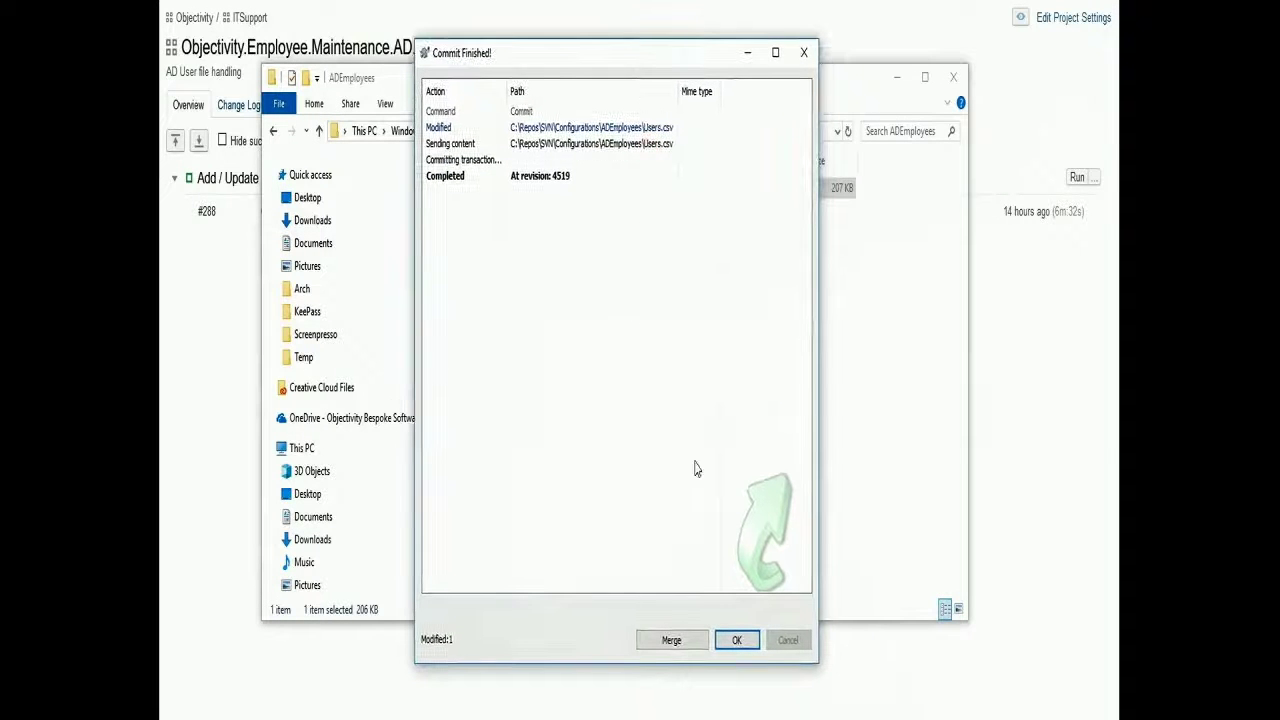
pyautogui.click(737, 640)
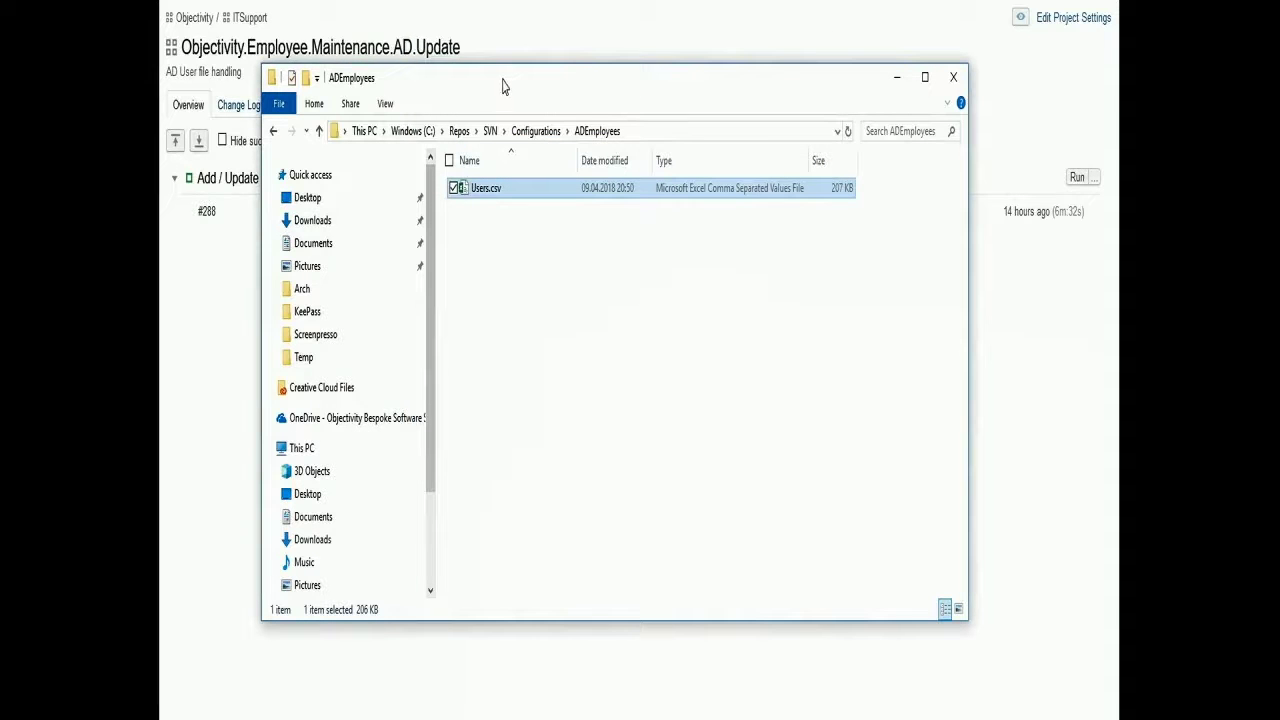
pyautogui.click(897, 77)
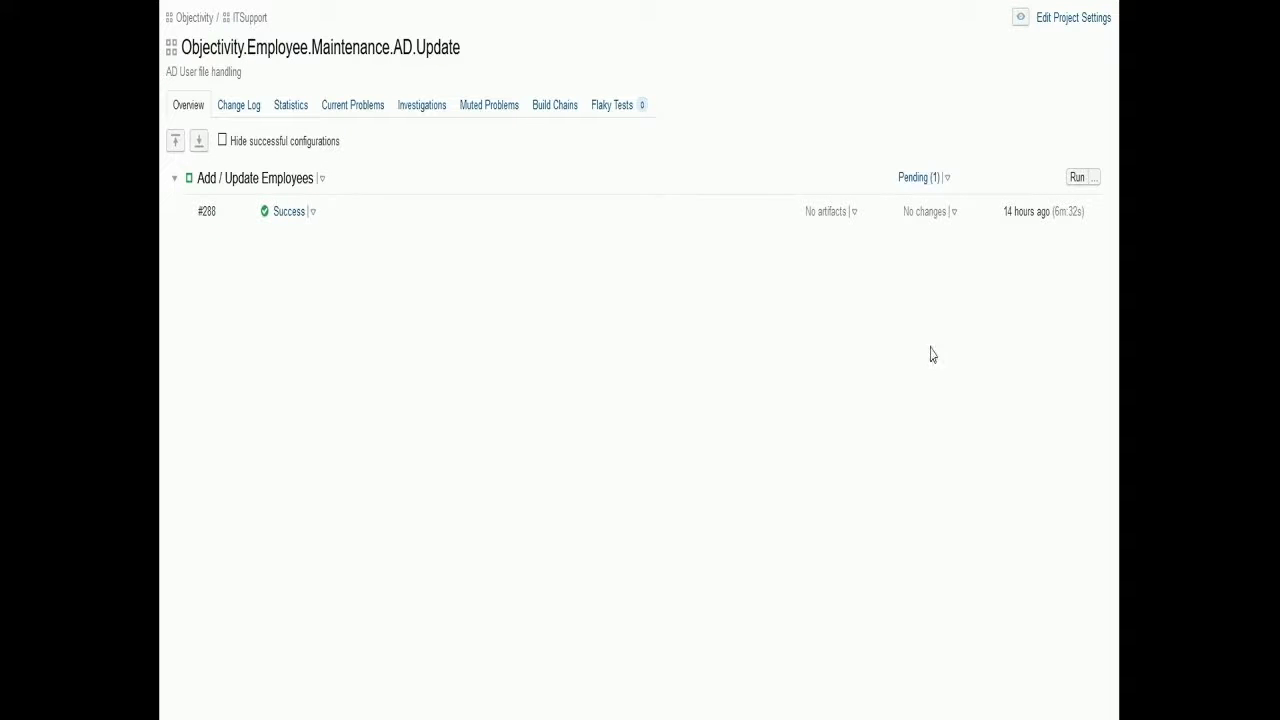
# Expand the Copy CSV and Update-Employees steps in build #288's log, then open the full history
pyautogui.click(1077, 179)
pyautogui.click(313, 212)
pyautogui.click(284, 265)
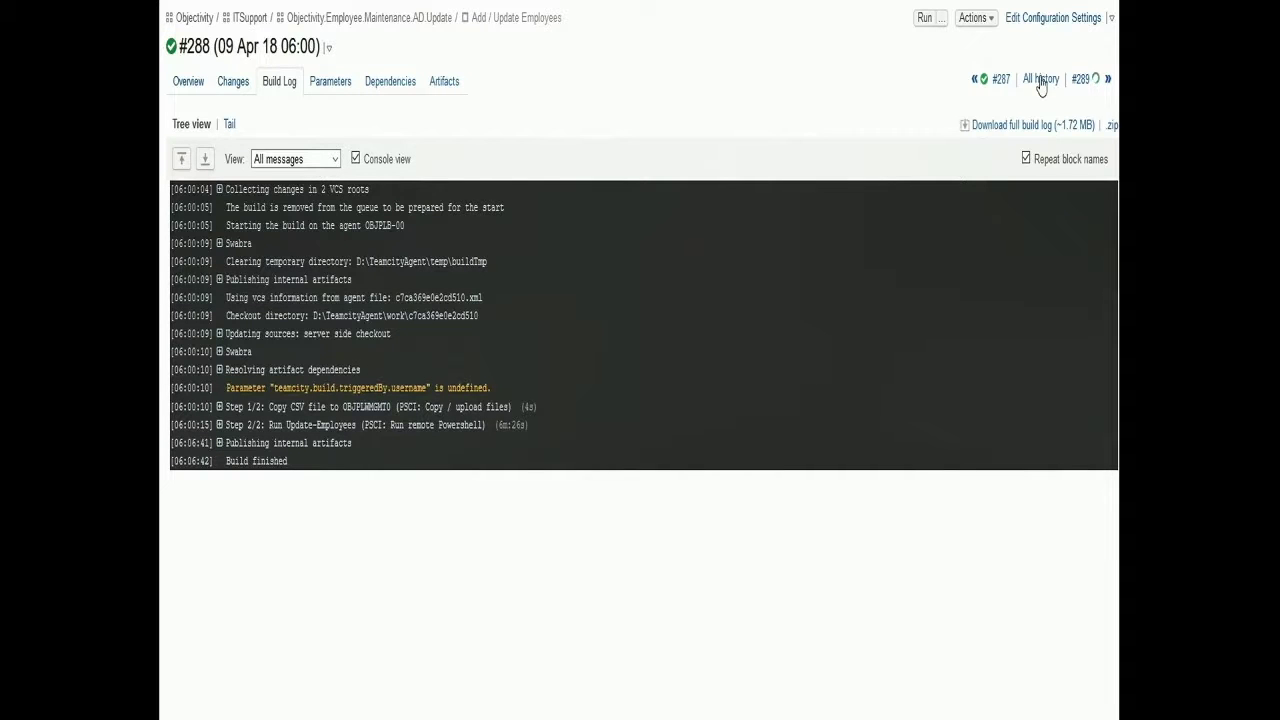
pyautogui.click(219, 408)
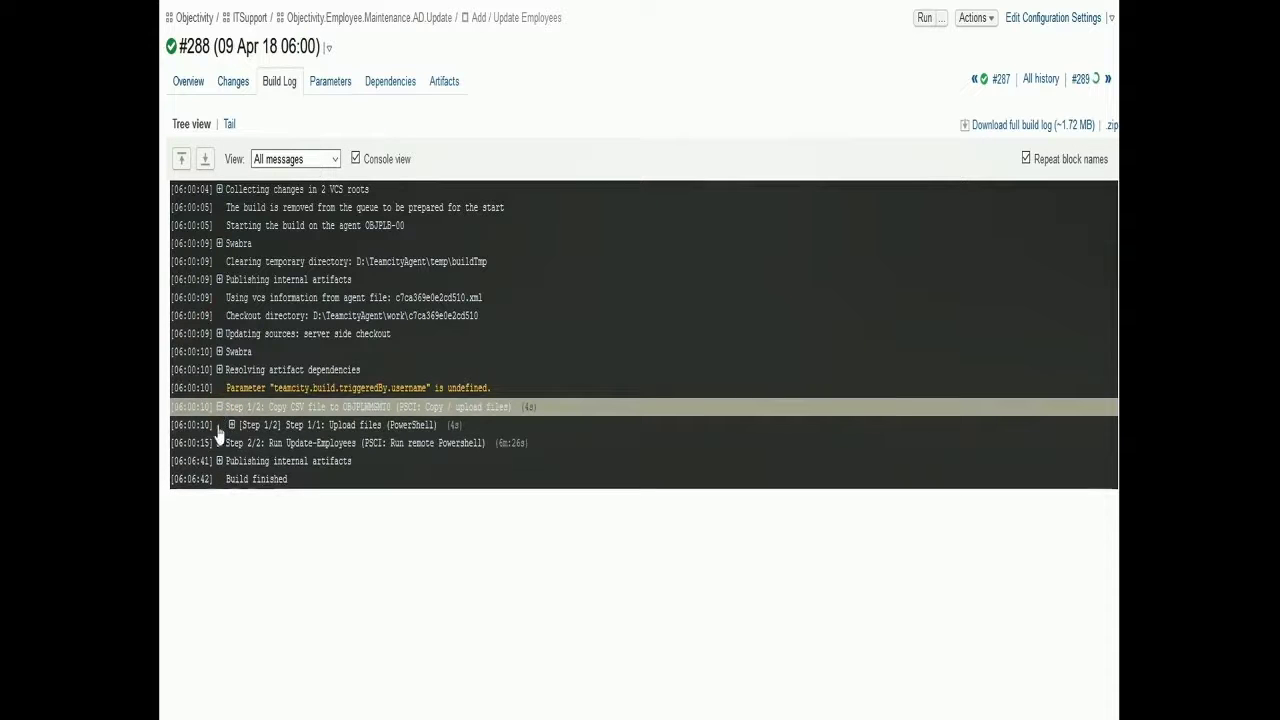
pyautogui.click(219, 443)
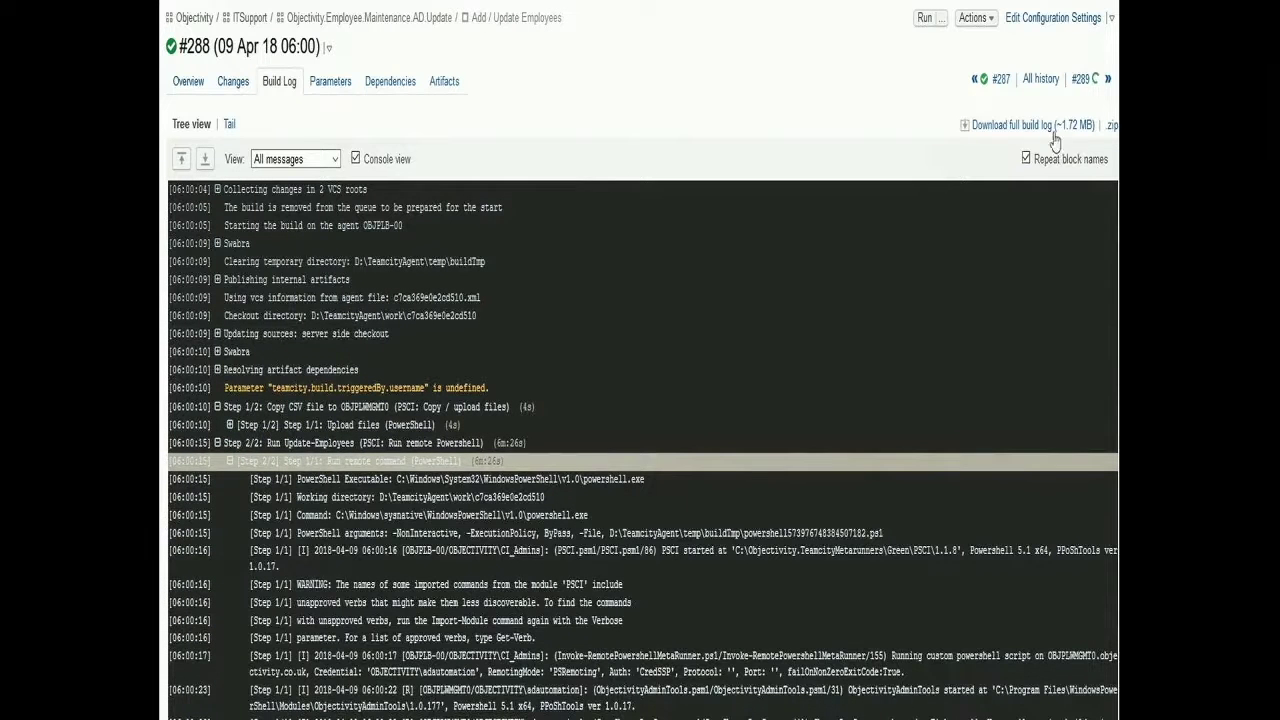
pyautogui.click(1045, 79)
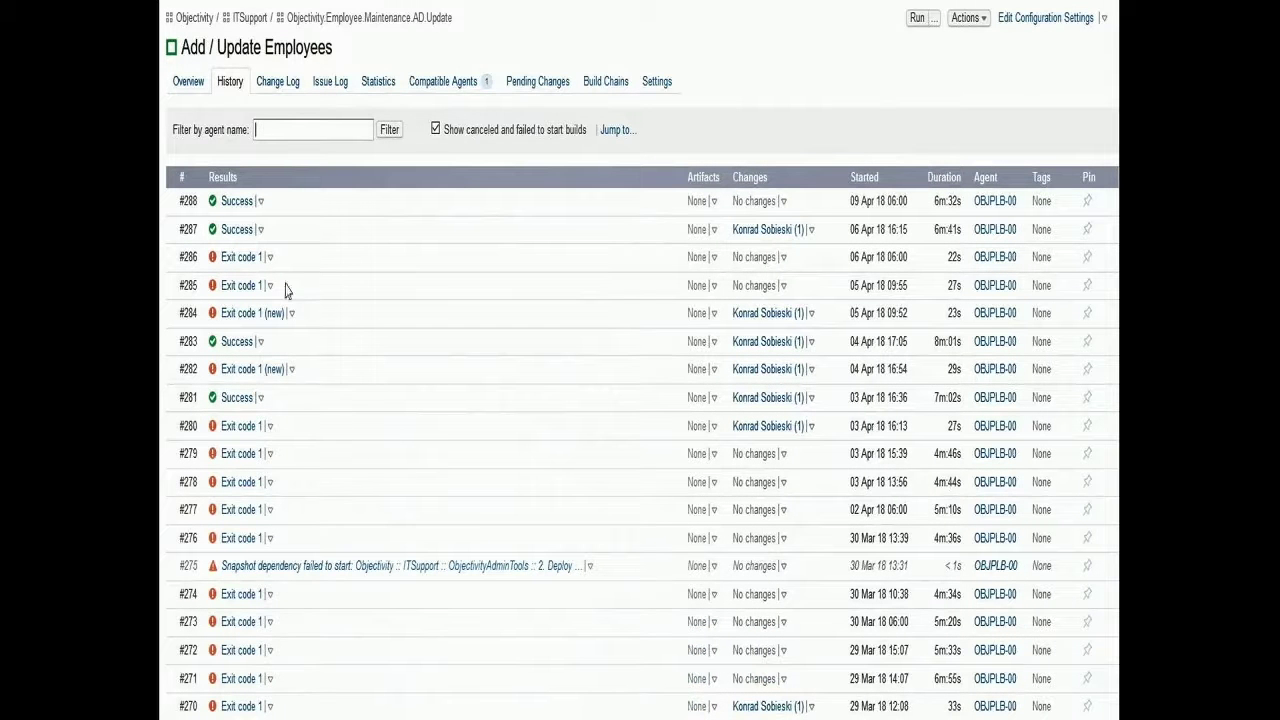
# Open failed build #286's log and scroll to the invalid EmployeeID validation error
pyautogui.click(270, 257)
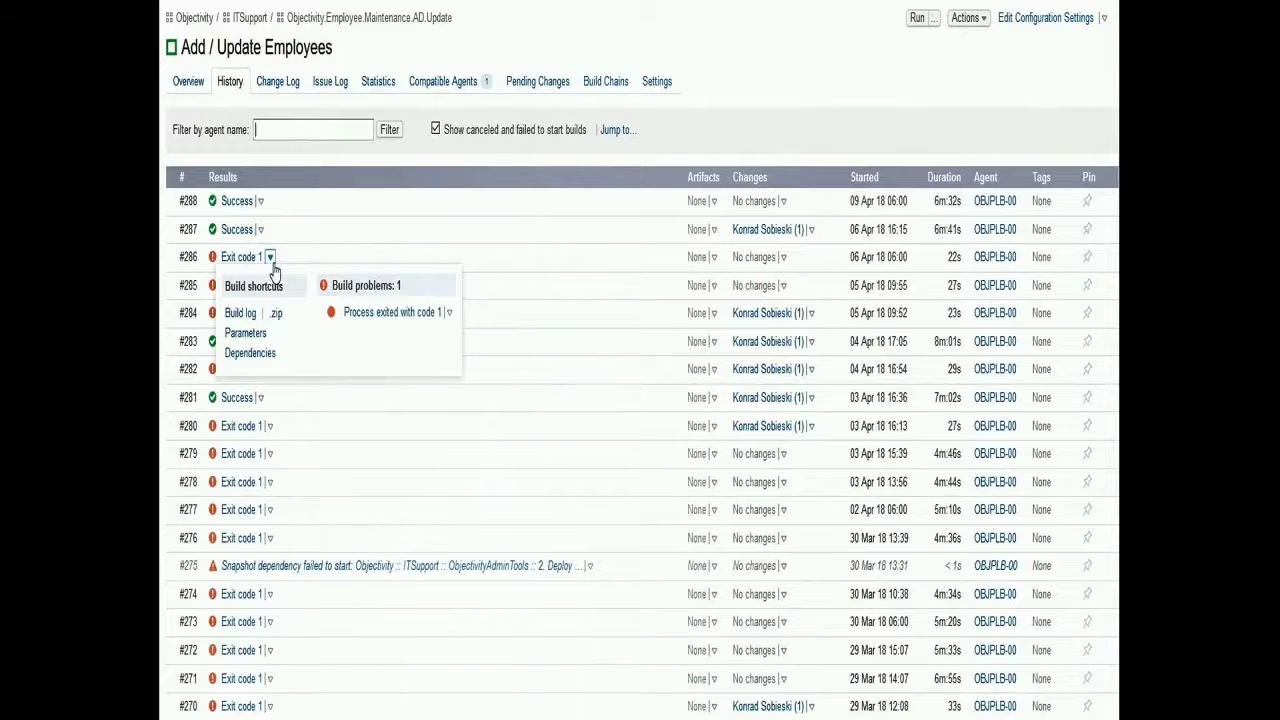
pyautogui.click(241, 313)
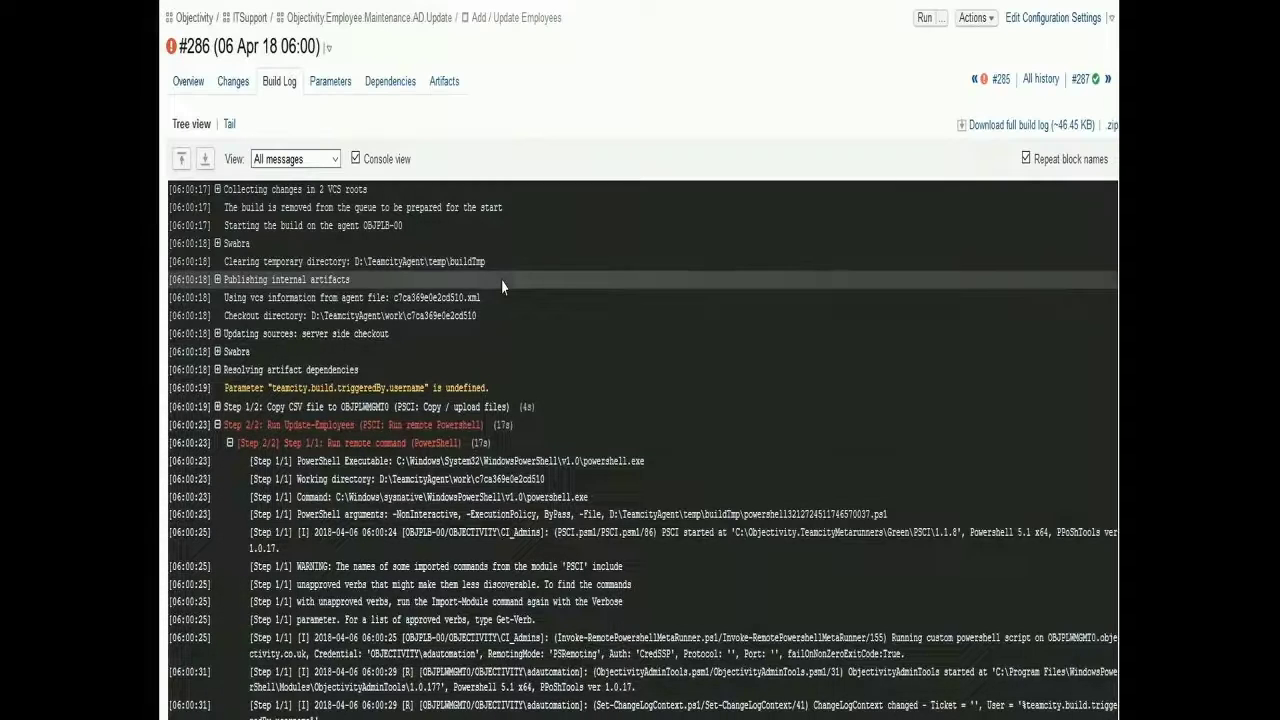
pyautogui.scroll(-1, 635, 545)
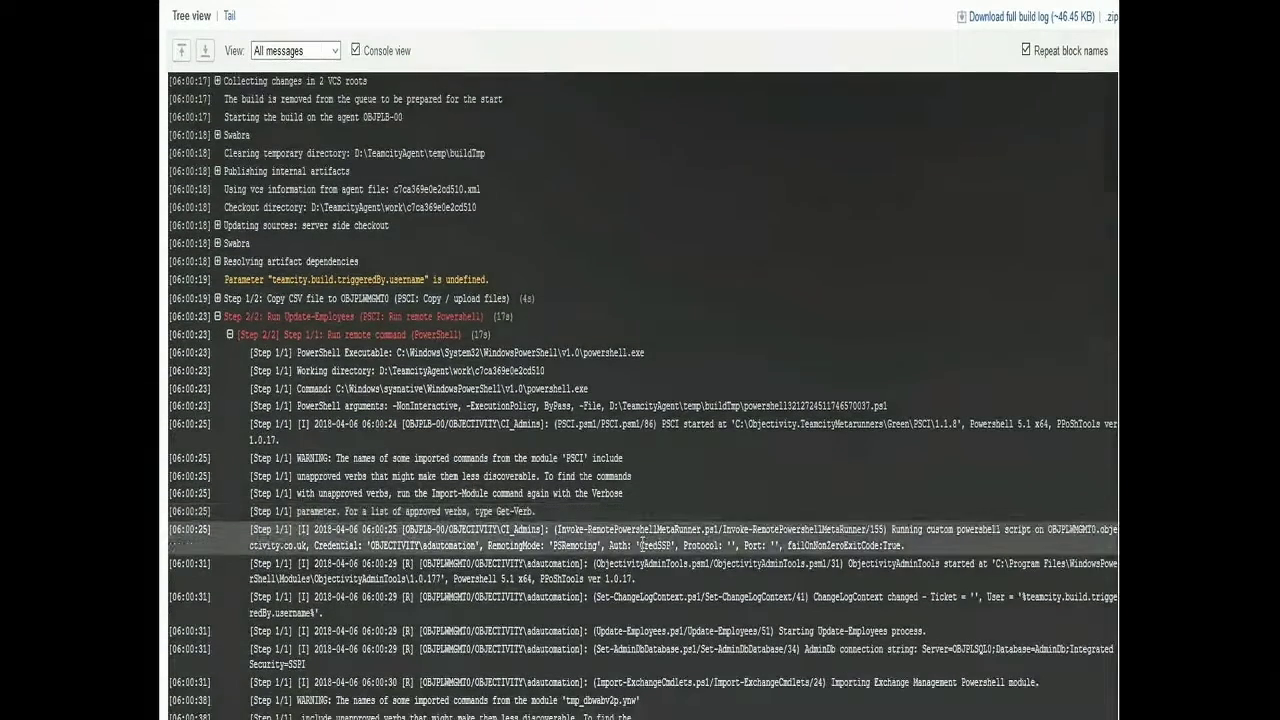
pyautogui.scroll(-1, 641, 537)
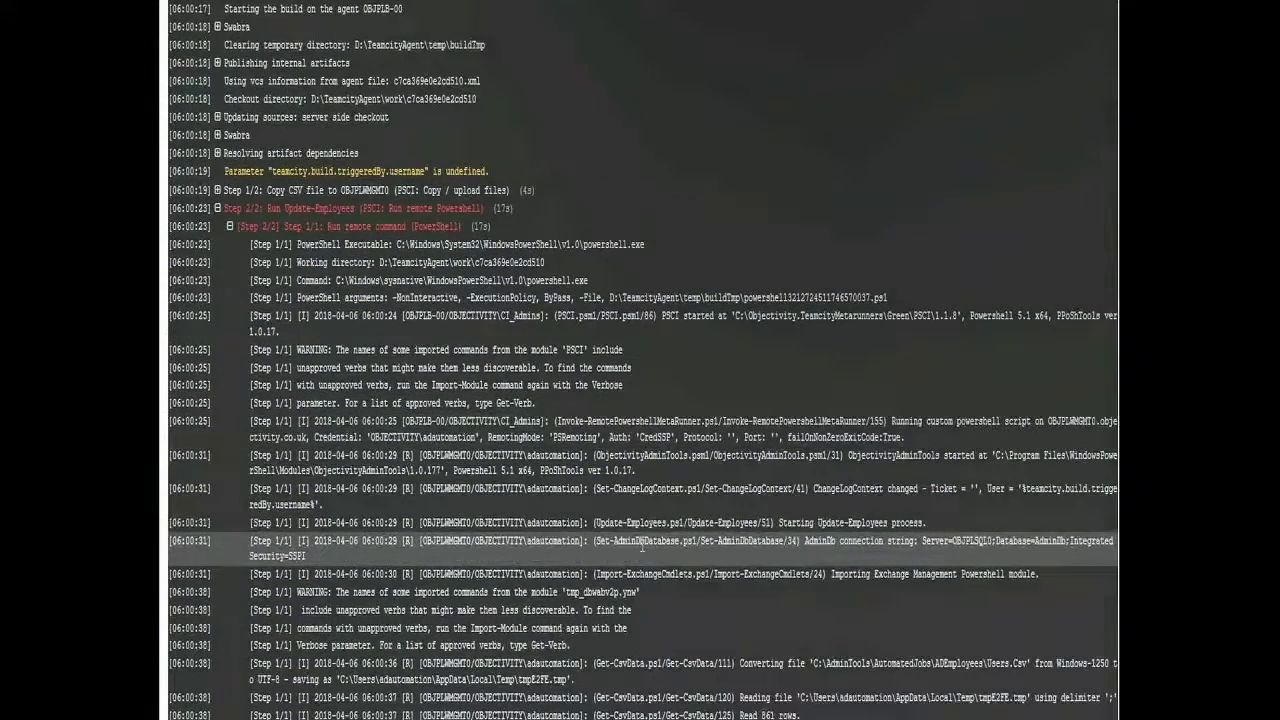
pyautogui.scroll(-1, 641, 545)
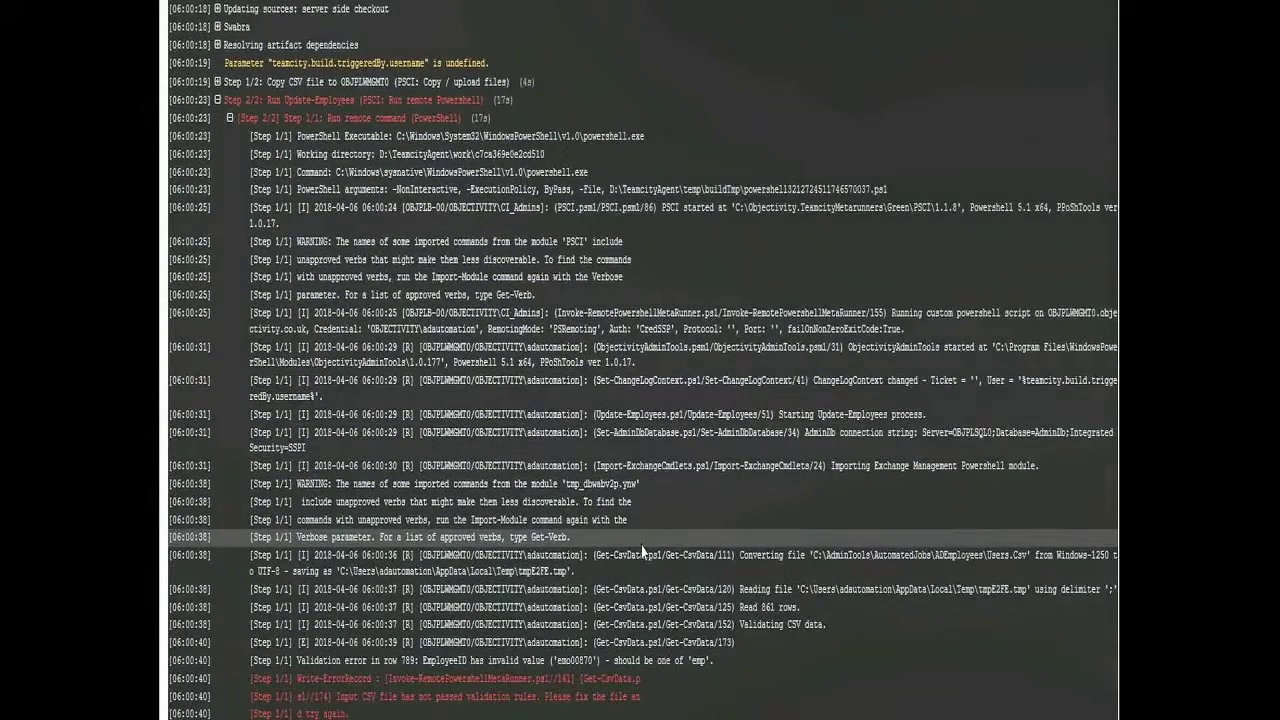